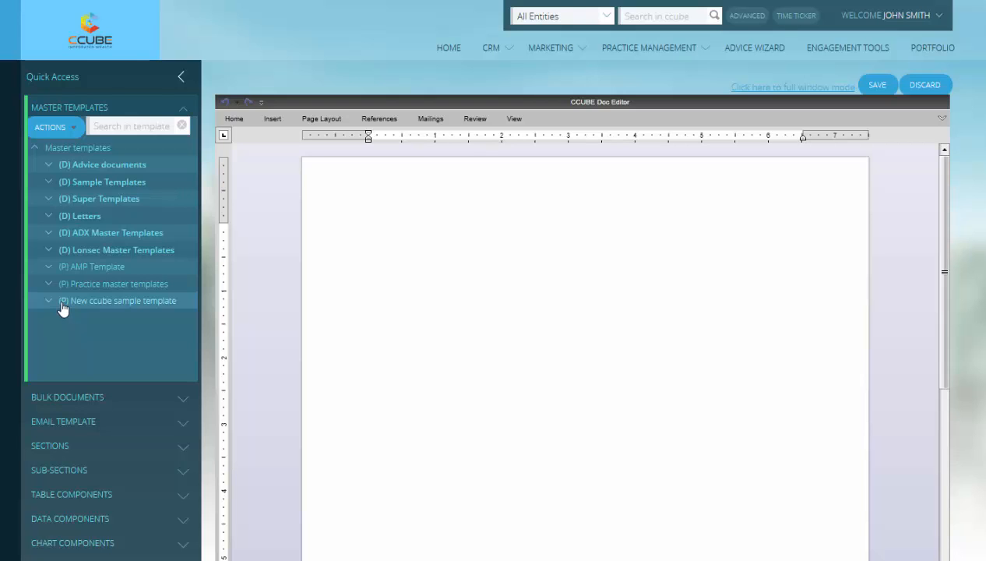
# Step: Open the master template "New ccube sample super templates" from the New ccube sample template folder
pyautogui.click(62, 307)
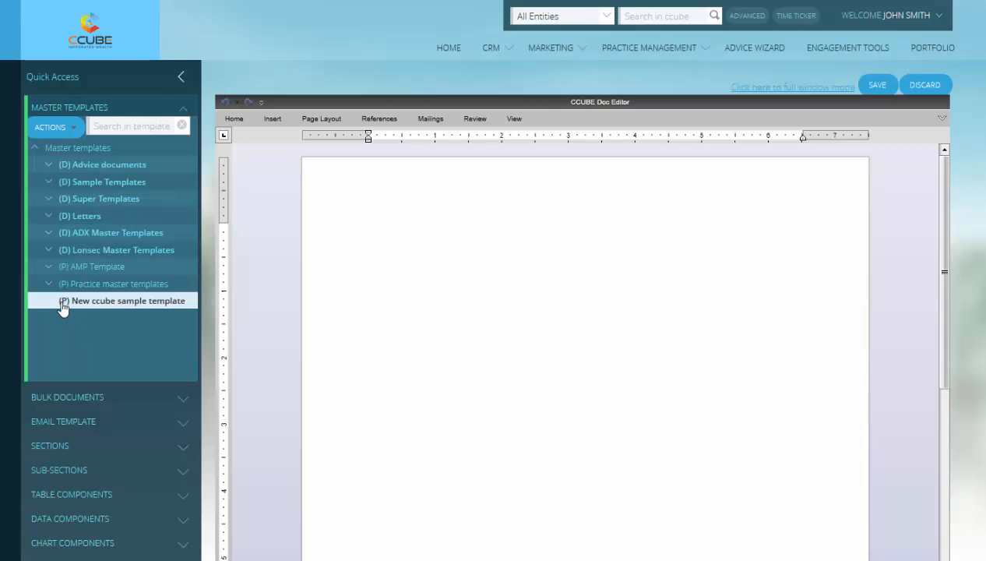
pyautogui.click(47, 304)
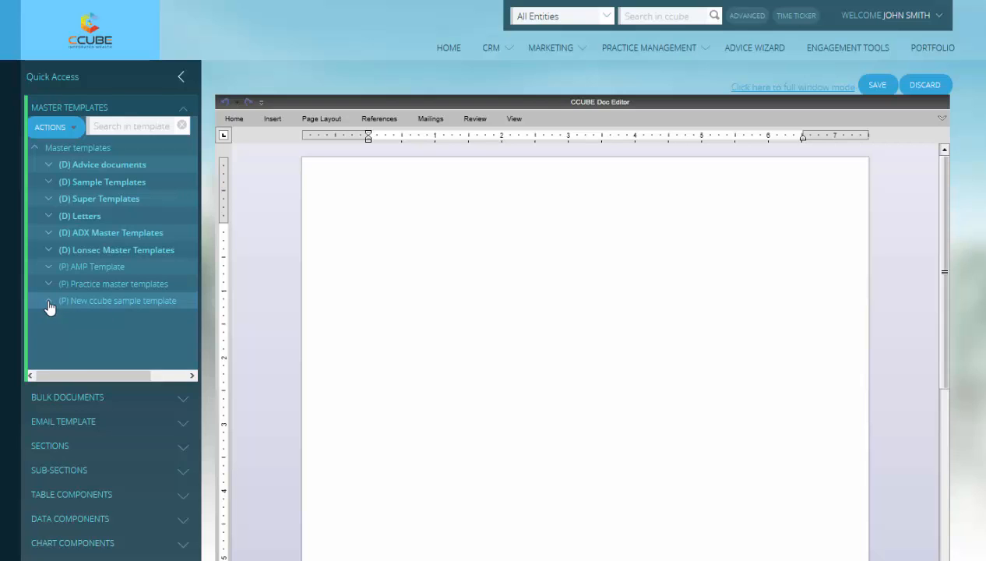
pyautogui.click(97, 321)
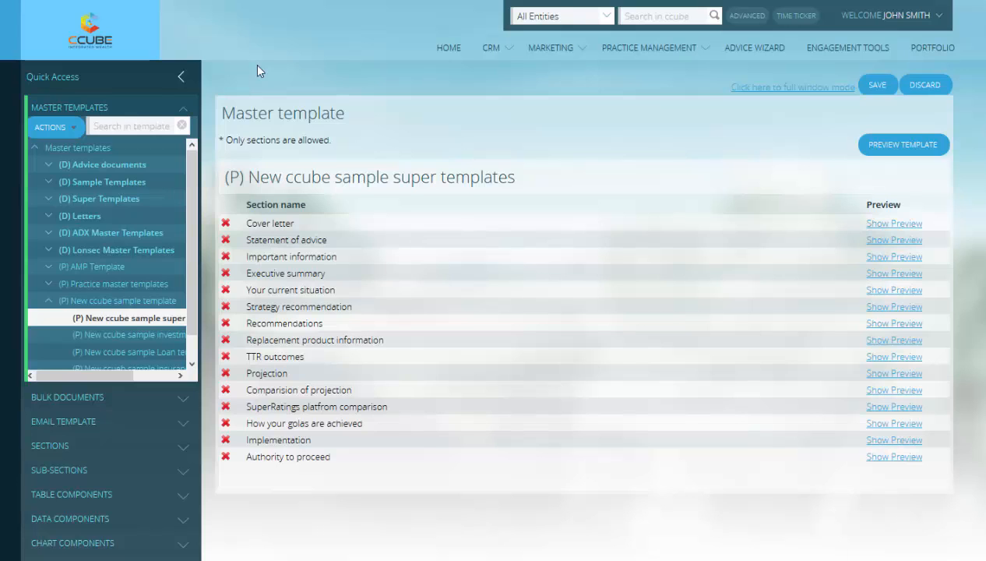
# Step: Add the TTR outcomes section from the New ccube sample template sections folder to the end of the master template
pyautogui.click(185, 449)
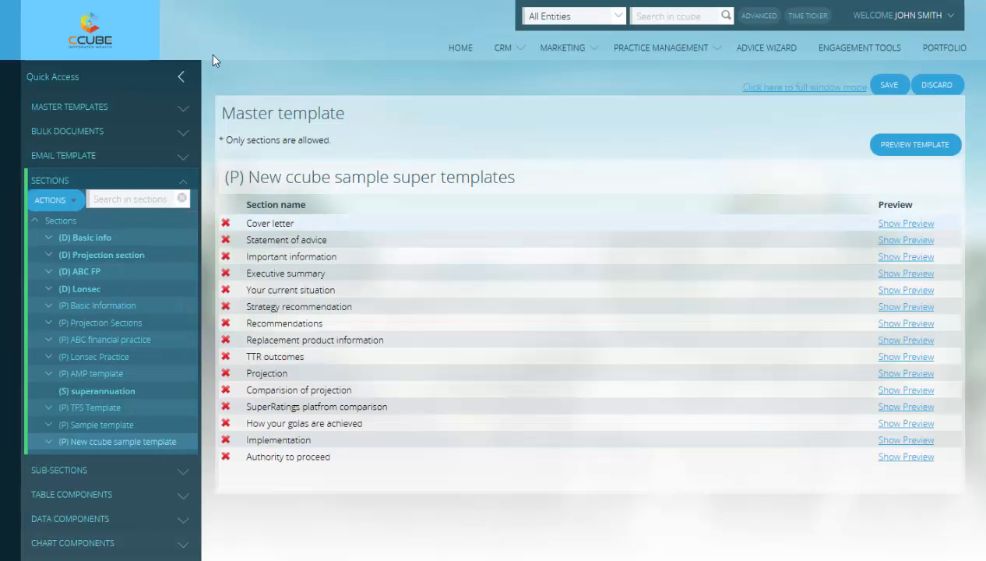
pyautogui.click(48, 443)
pyautogui.scroll(-2, 98, 372)
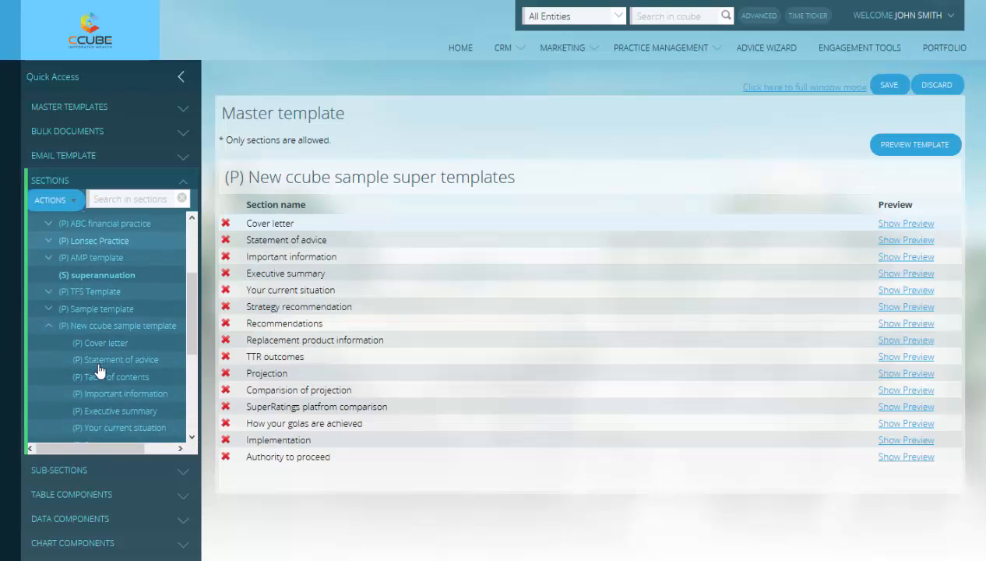
pyautogui.scroll(-3, 98, 372)
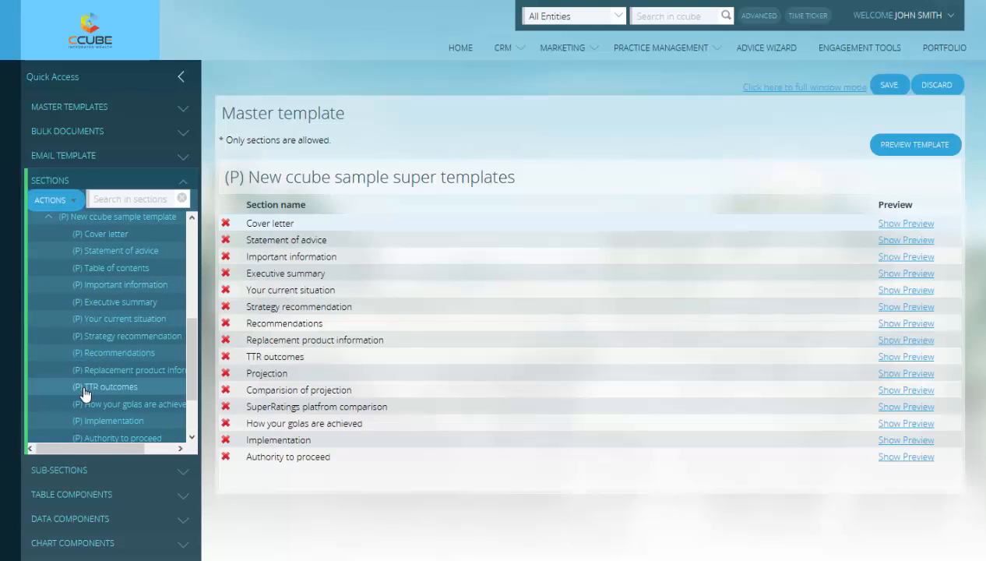
pyautogui.moveTo(87, 392); pyautogui.dragTo(296, 481)
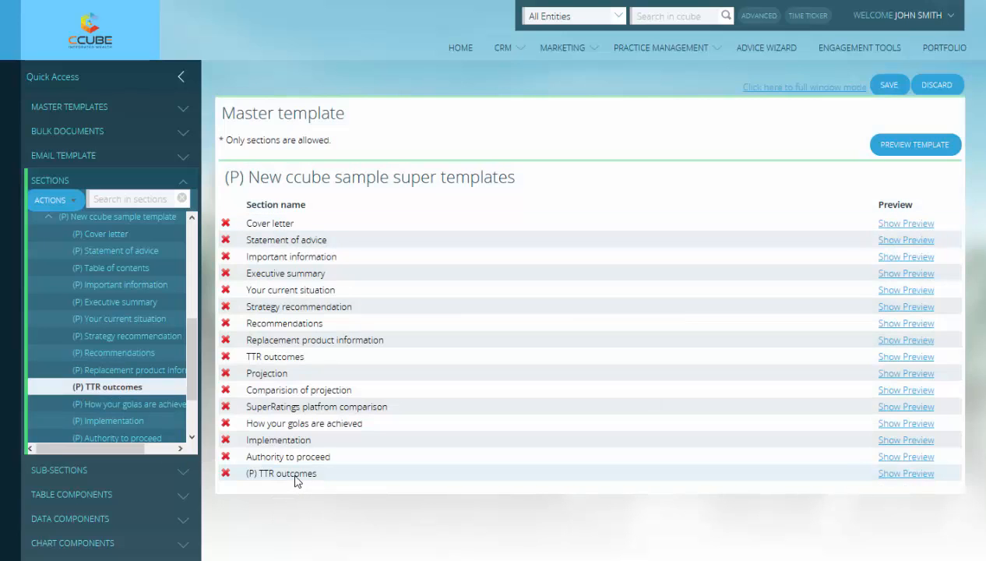
# Step: Remove the added (P) TTR outcomes section from the end of the template and try reordering the Comparision of projection section
pyautogui.click(225, 475)
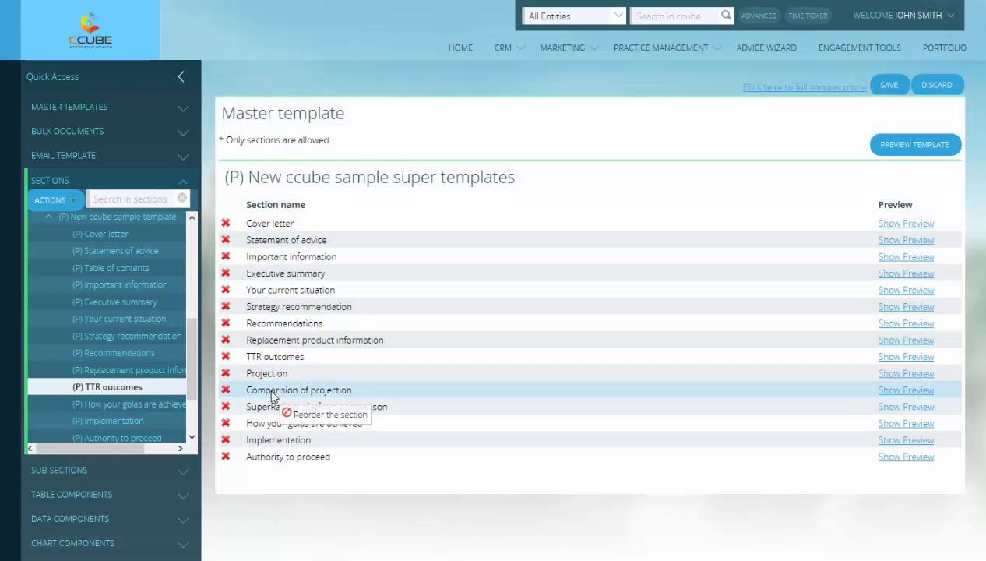
pyautogui.moveTo(273, 397)
pyautogui.mouseDown()
pyautogui.moveTo(274, 369)
pyautogui.moveTo(271, 399)
pyautogui.mouseUp()
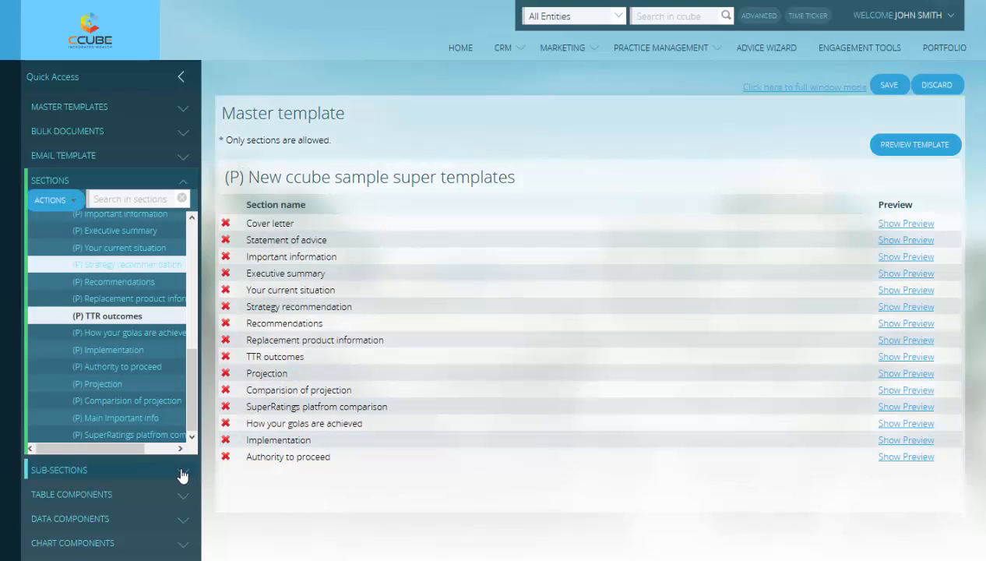
# Step: Create a new sub-section folder named "My sub section"
pyautogui.click(180, 471)
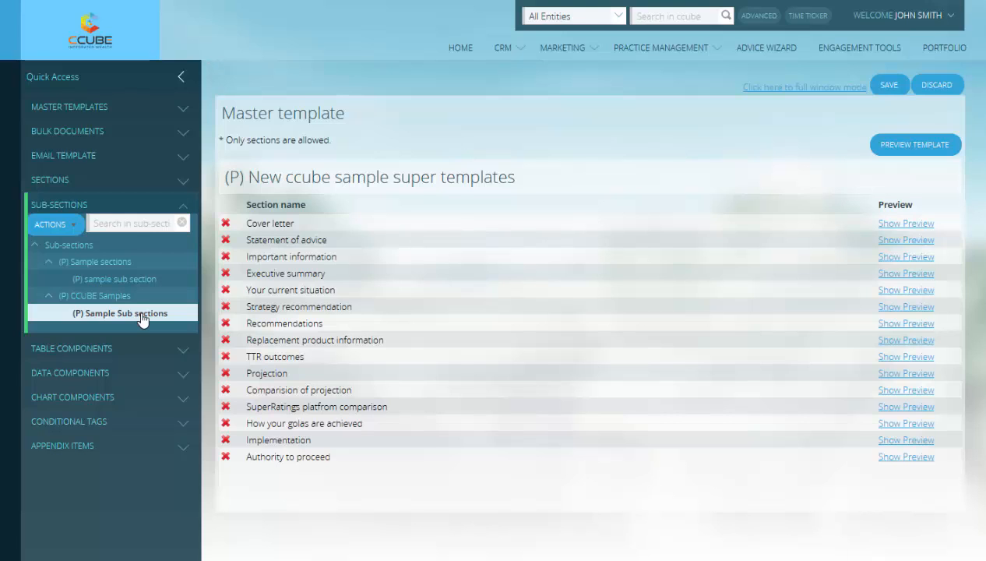
pyautogui.click(72, 226)
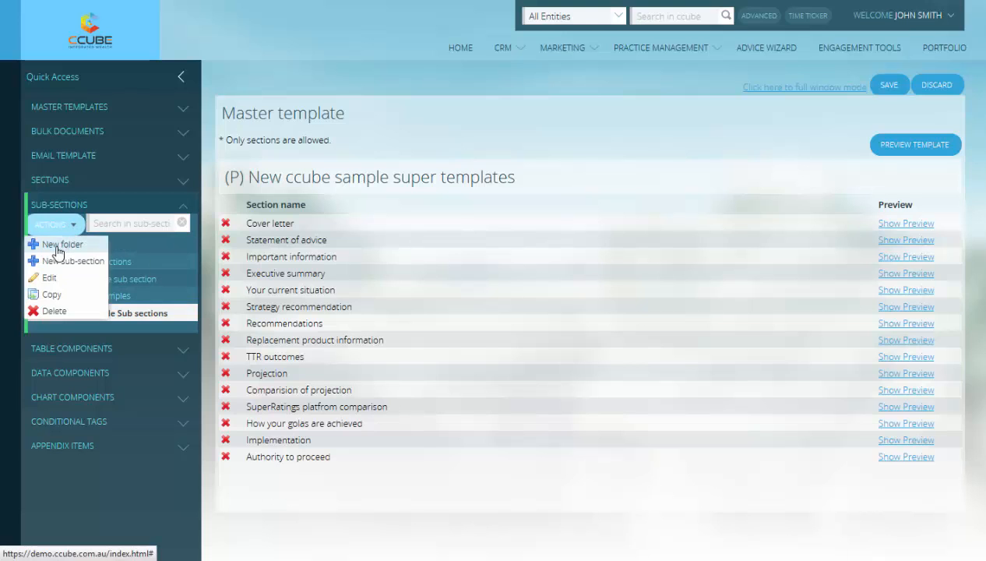
pyautogui.click(57, 245)
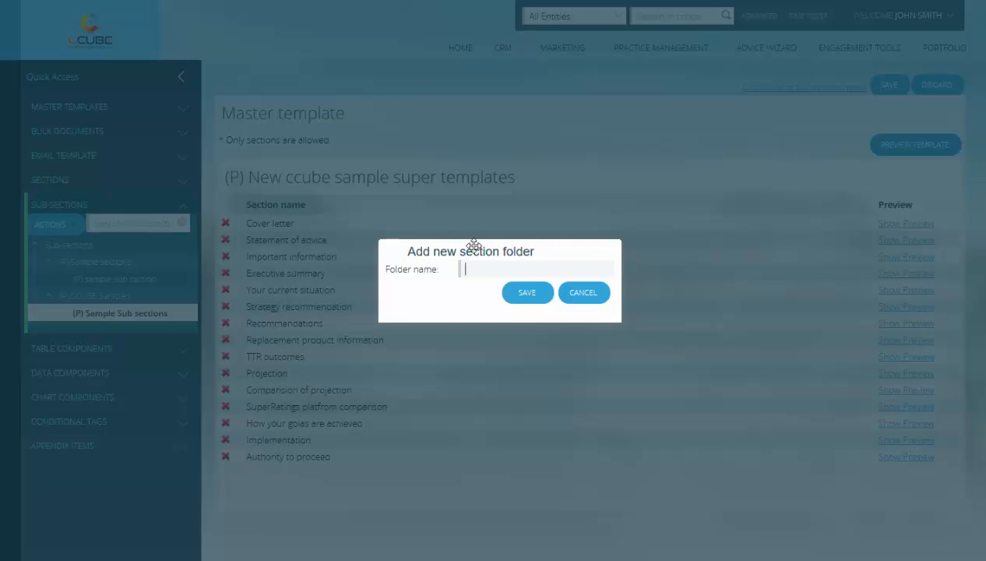
pyautogui.press('Return')
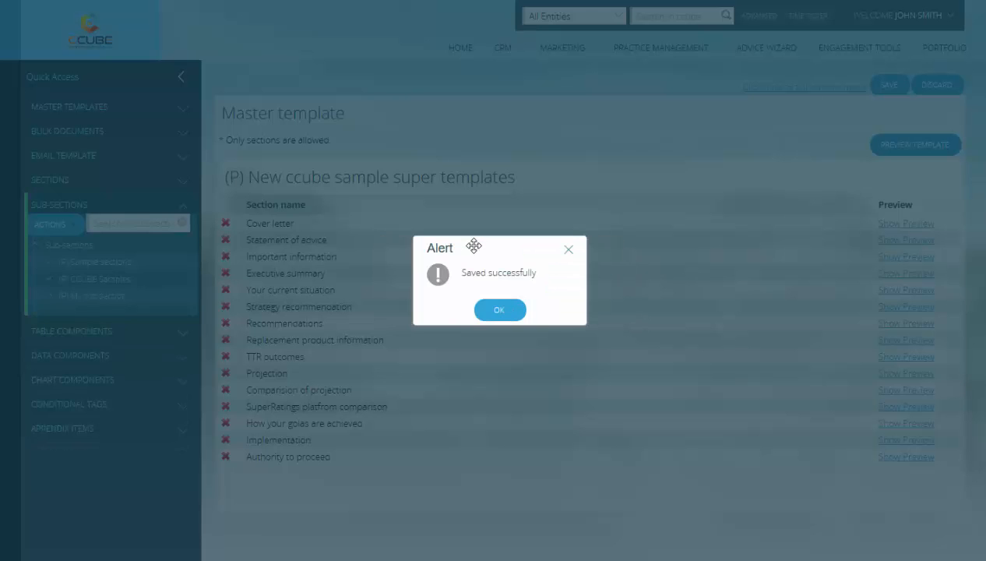
pyautogui.click(501, 311)
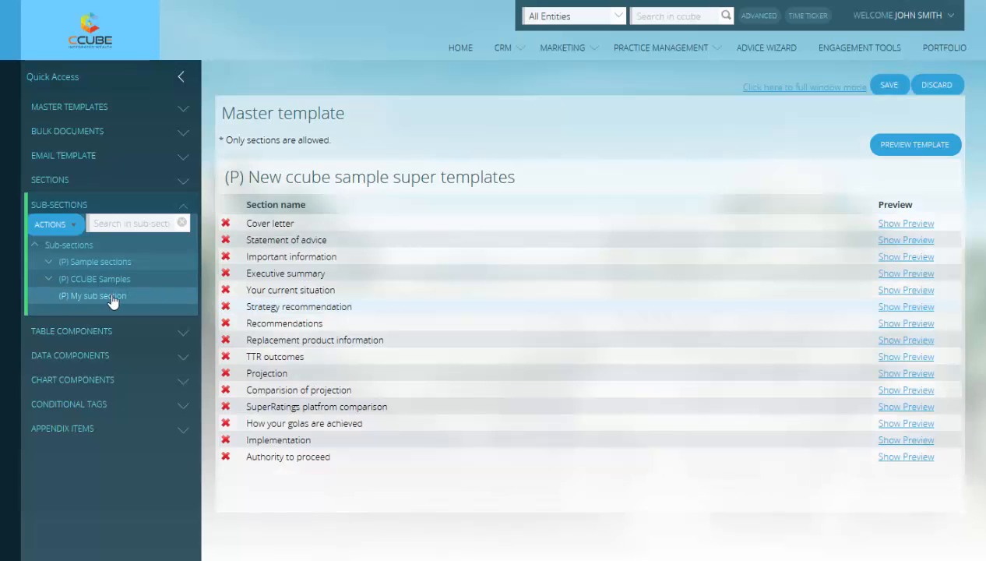
# Step: Create a sub-section named "Sub section text" in the My sub section folder from the file Sample Subsection text
pyautogui.click(87, 301)
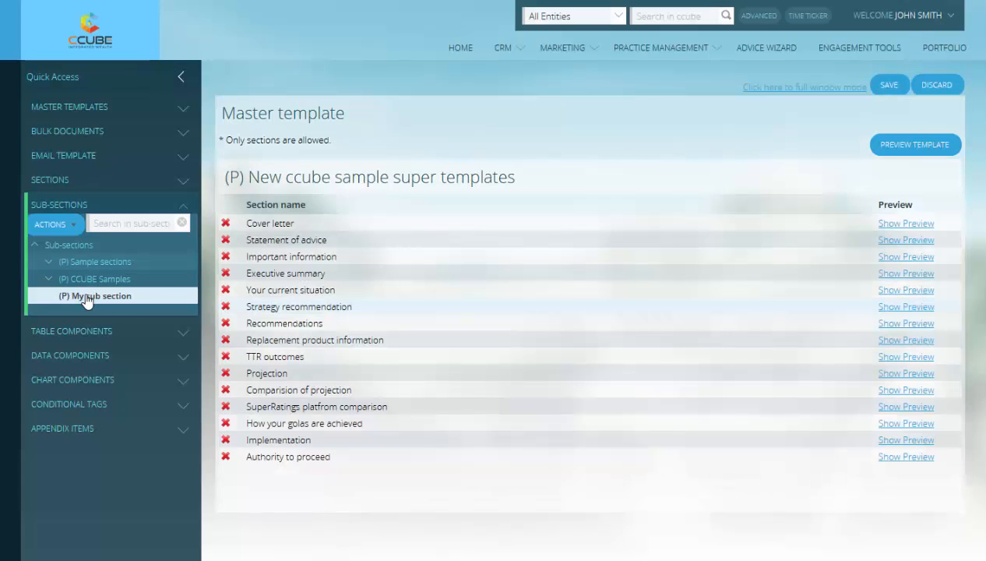
pyautogui.click(72, 224)
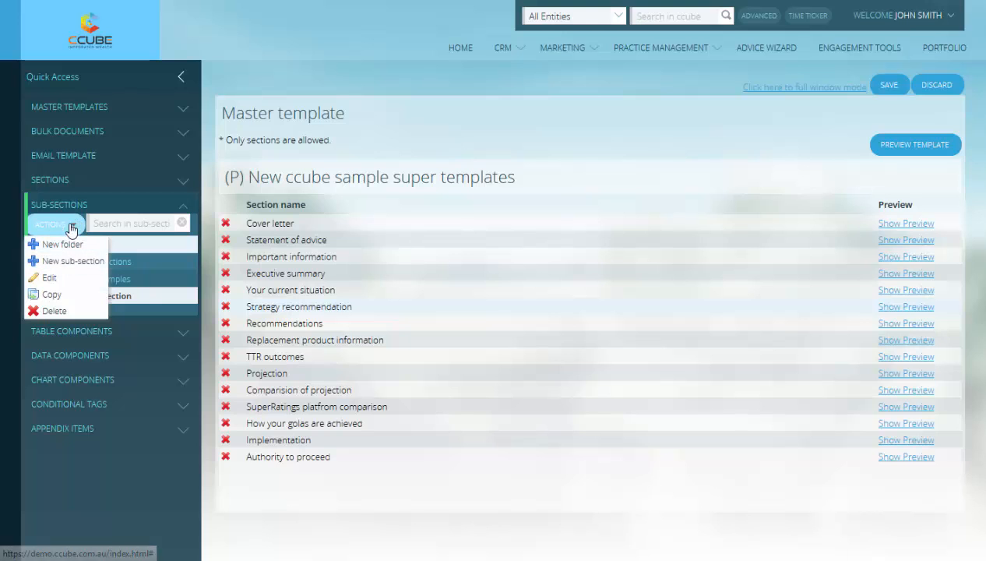
pyautogui.click(62, 269)
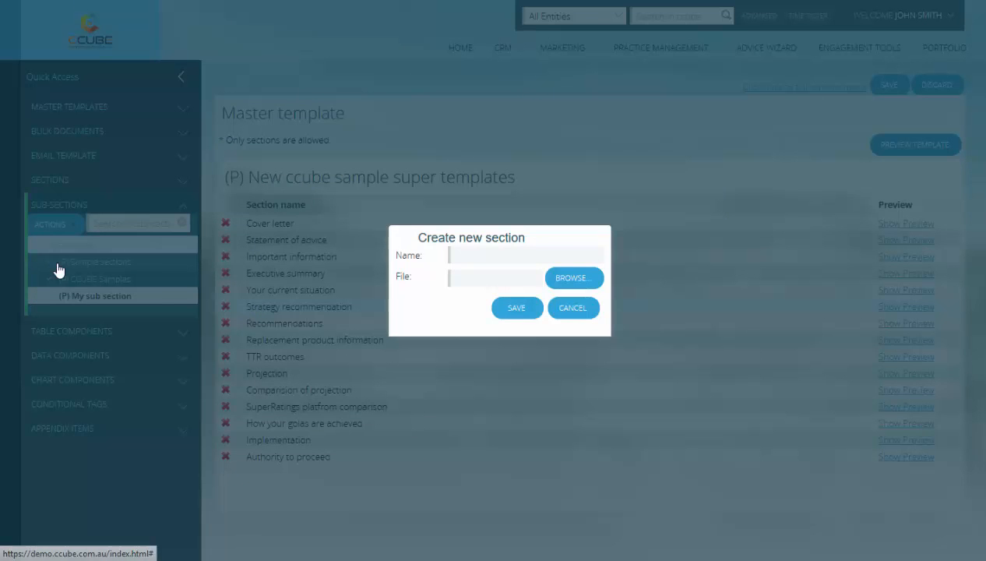
pyautogui.click(474, 256)
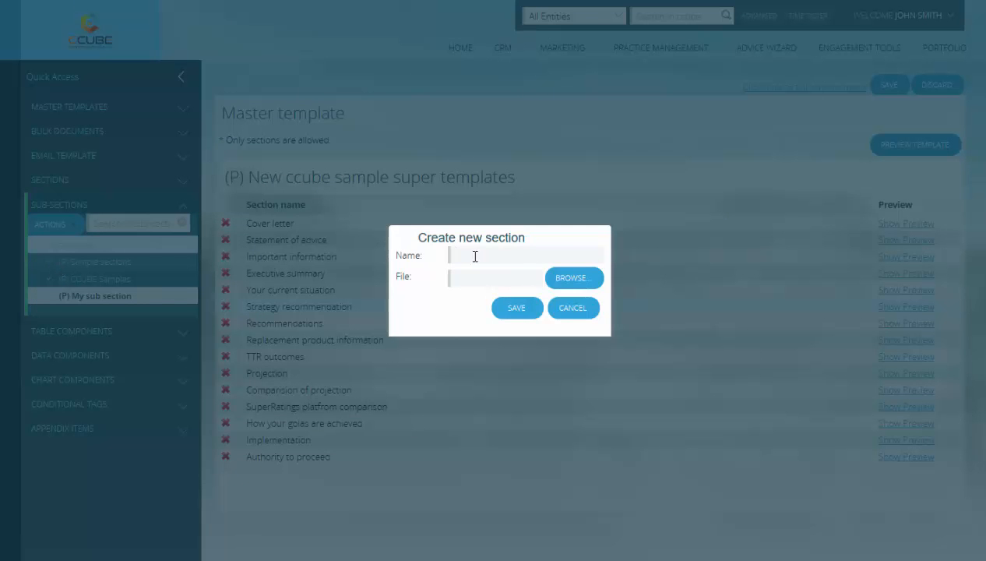
pyautogui.write('Sub Section text')
pyautogui.click(570, 278)
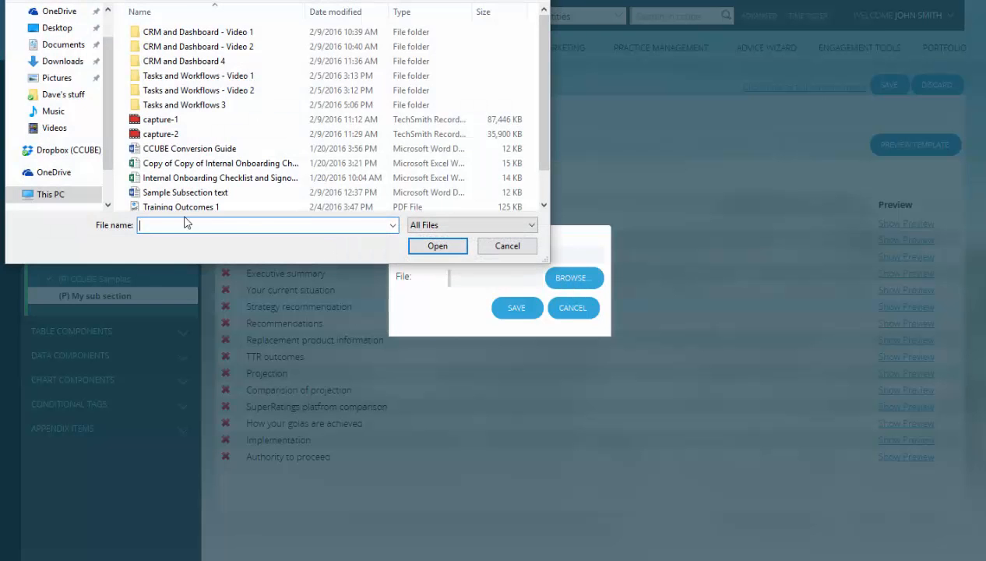
pyautogui.click(170, 194)
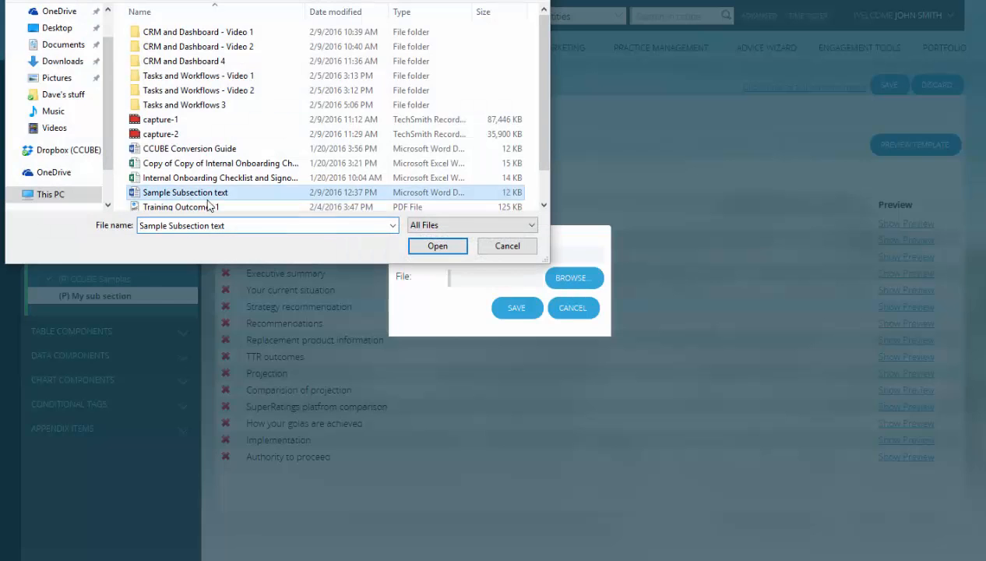
pyautogui.doubleClick(162, 196)
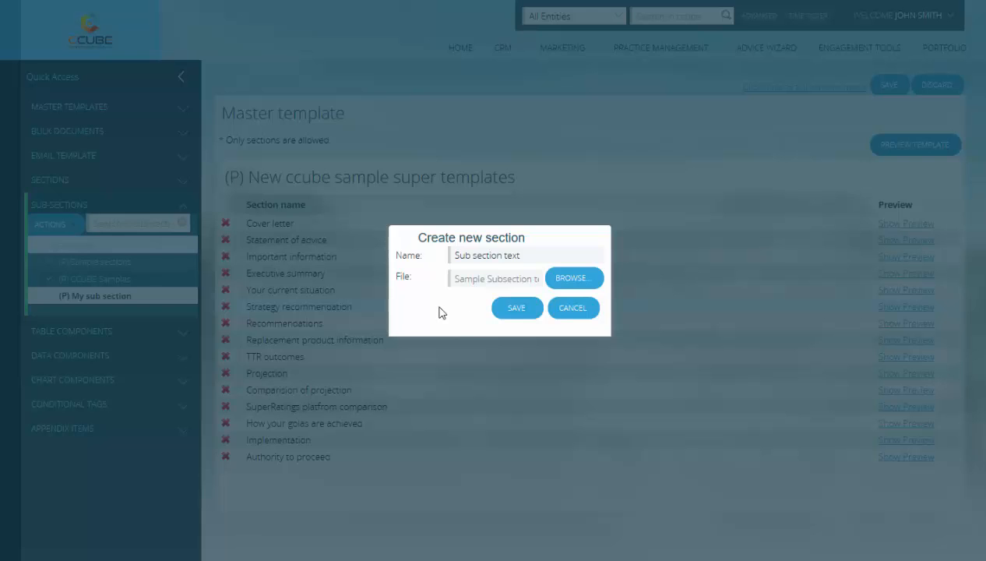
pyautogui.click(510, 312)
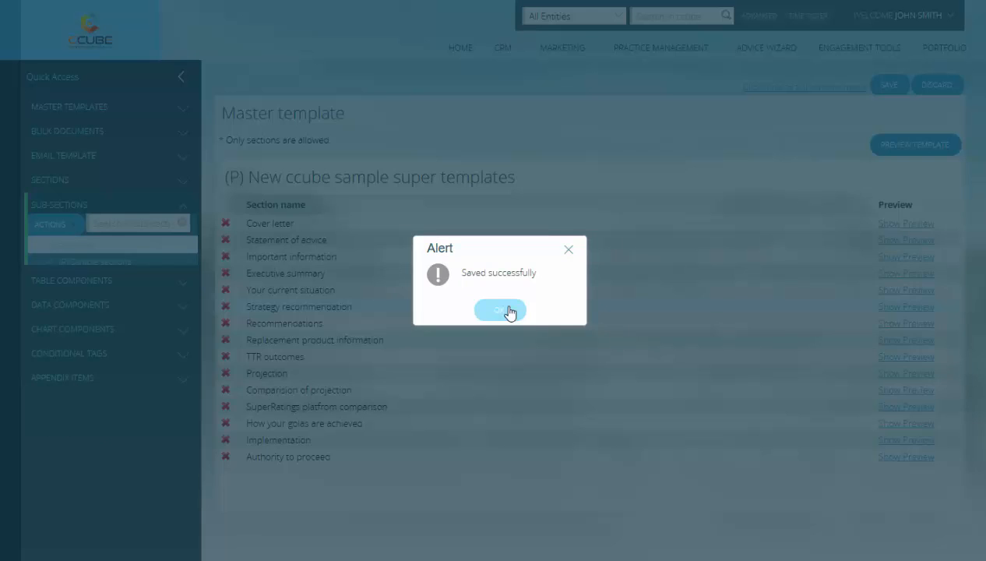
pyautogui.click(511, 311)
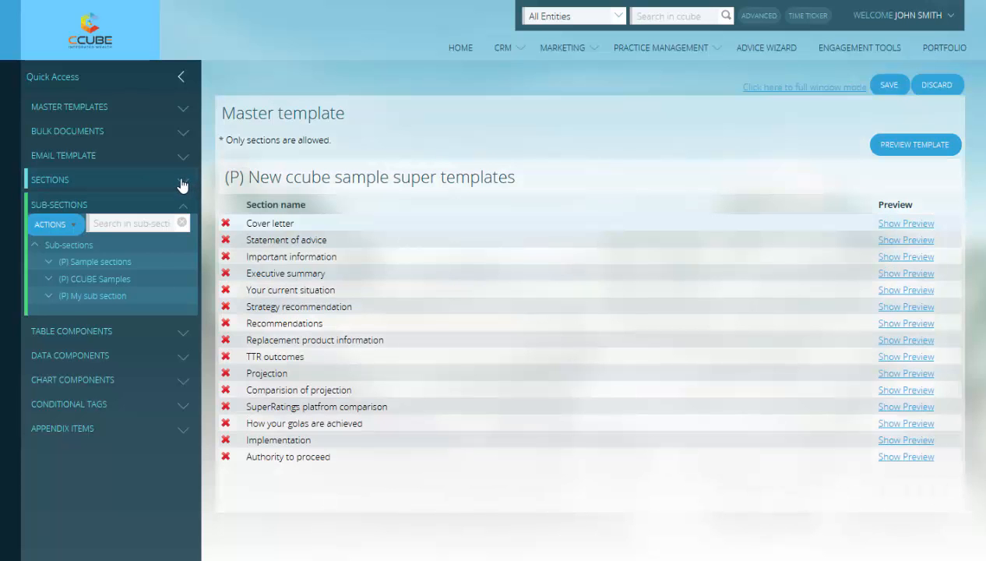
# Step: Open the Authority to proceed section from the New ccube sample template sections folder for editing
pyautogui.click(182, 186)
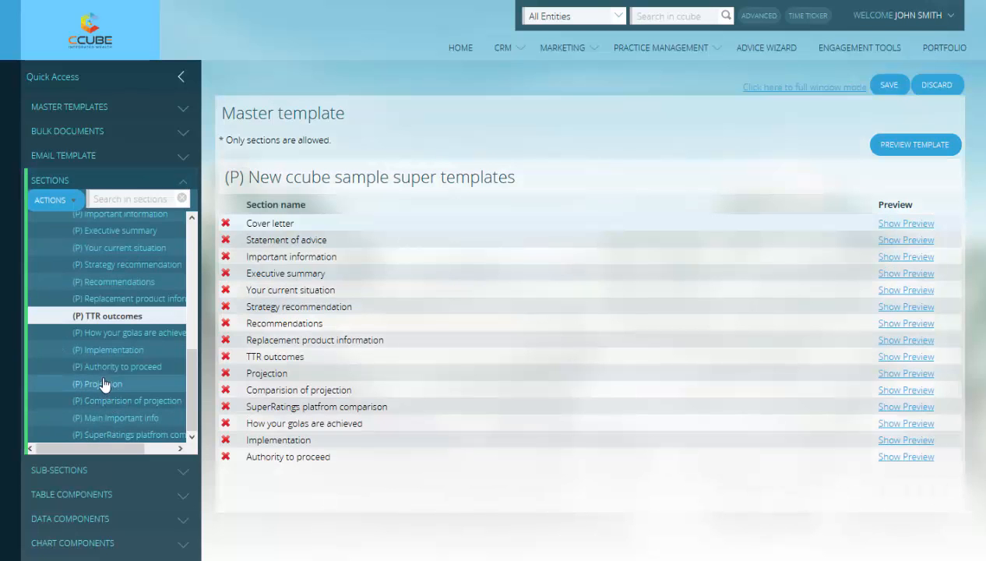
pyautogui.scroll(-2, 99, 368)
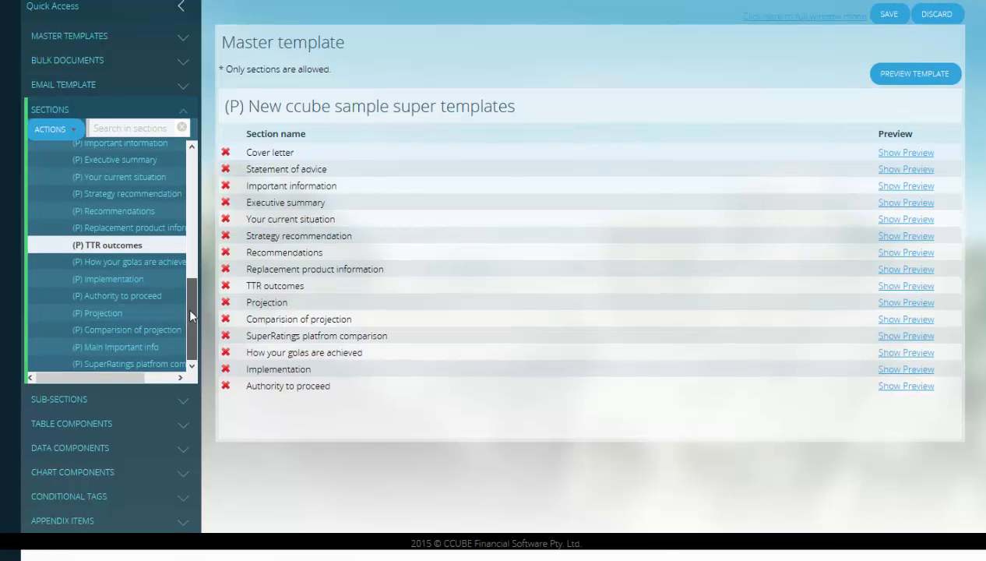
pyautogui.moveTo(190, 310); pyautogui.dragTo(193, 213)
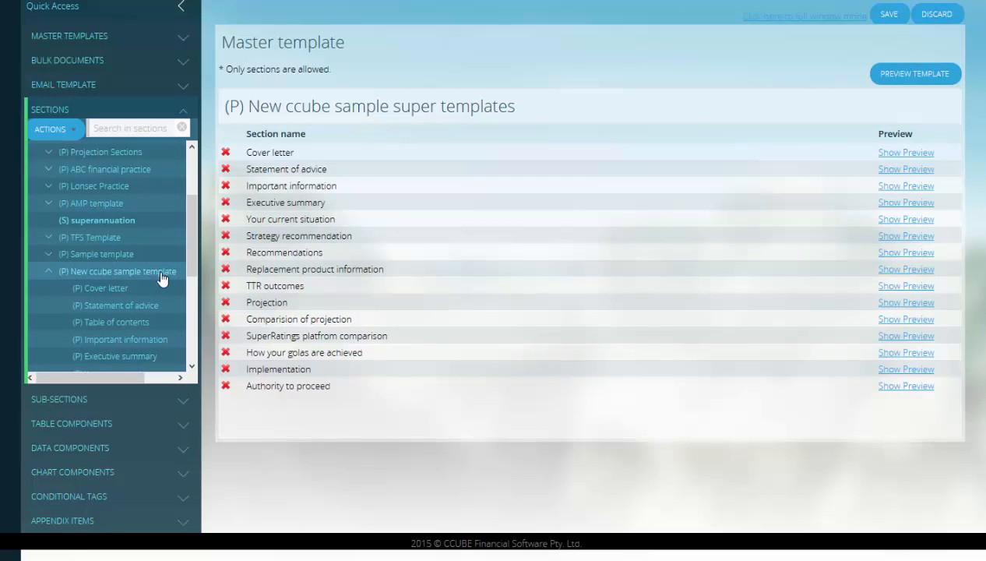
pyautogui.moveTo(192, 252); pyautogui.dragTo(190, 345)
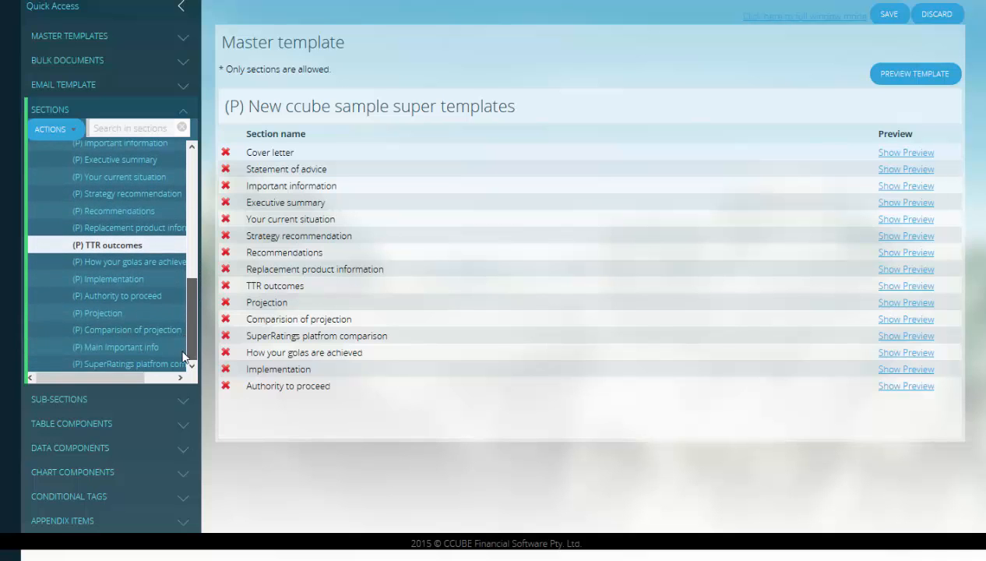
pyautogui.click(93, 300)
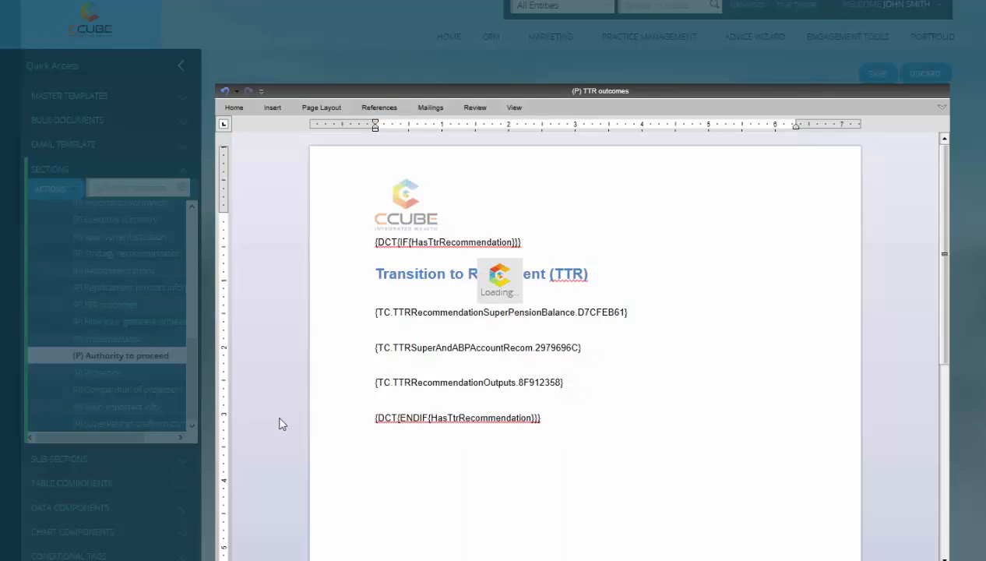
# Step: Insert the Sub section text sub-section on a new line below the closing SOA_Couple tag and save the section
pyautogui.scroll(-10, 454, 404)
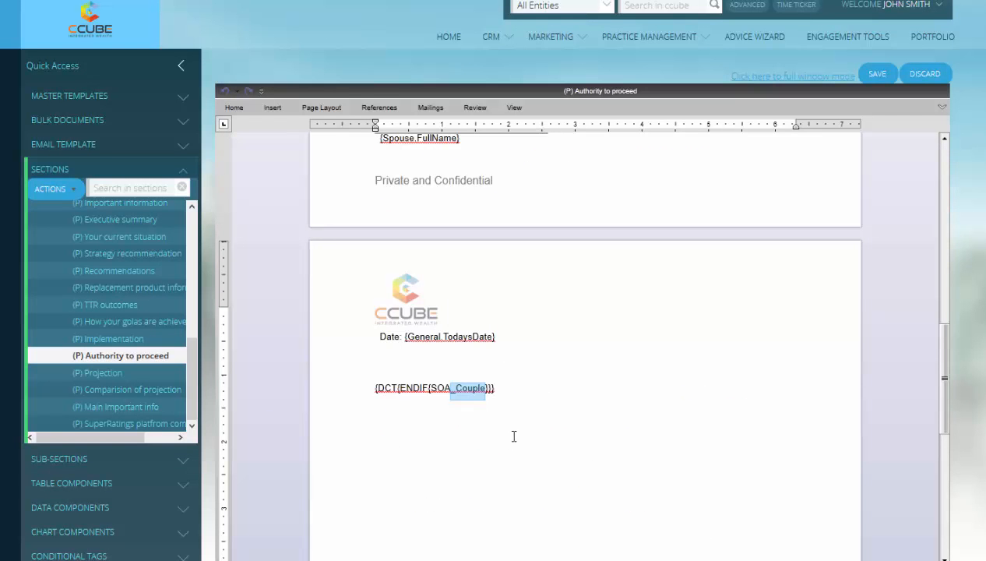
pyautogui.press('Return')
pyautogui.press('Return')
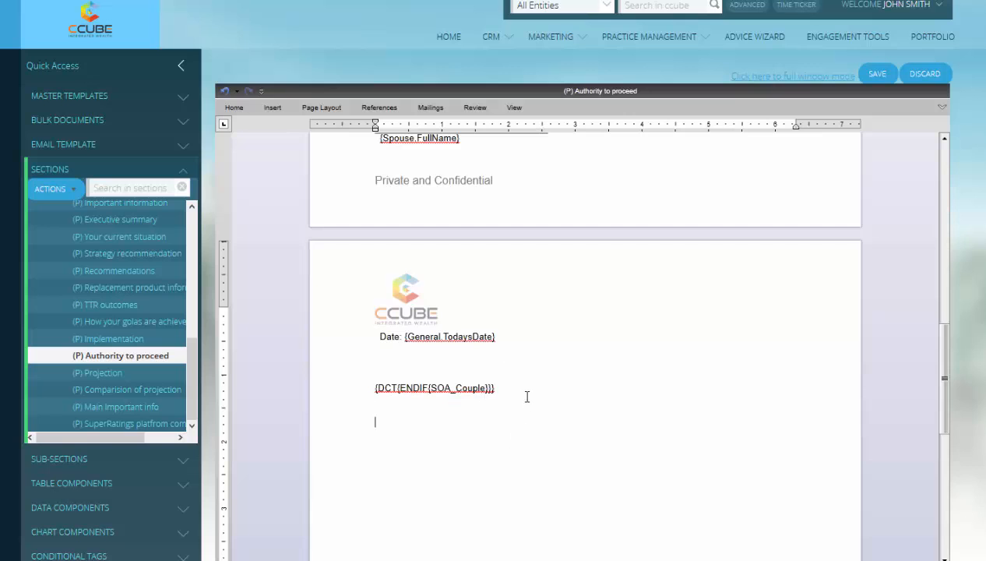
pyautogui.click(181, 465)
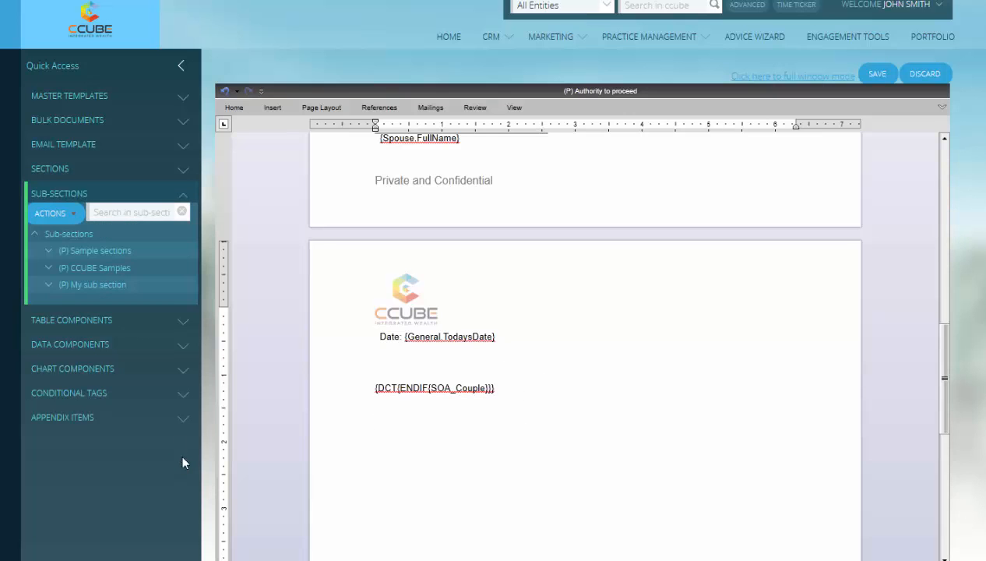
pyautogui.click(49, 285)
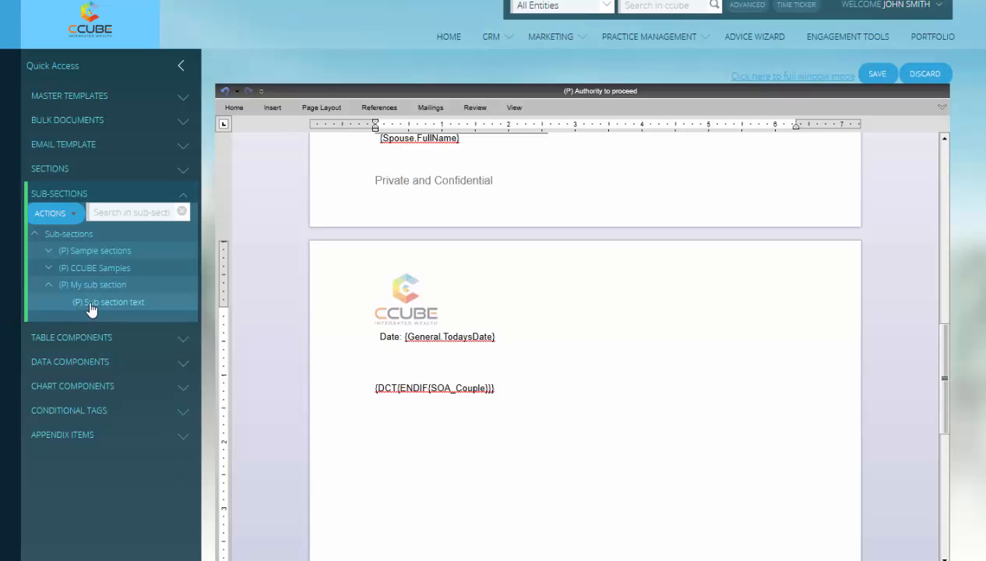
pyautogui.moveTo(90, 310); pyautogui.dragTo(421, 461)
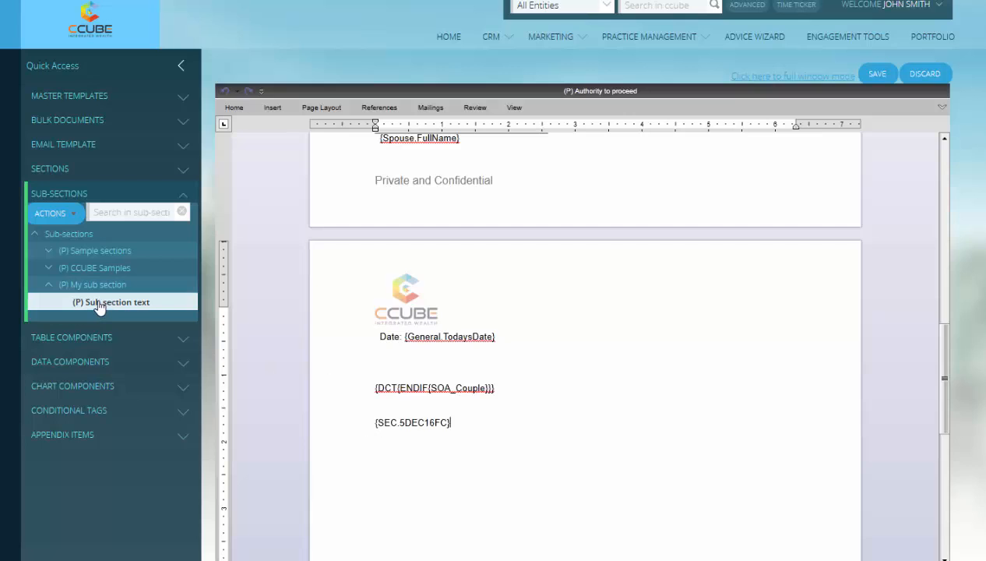
pyautogui.click(463, 414)
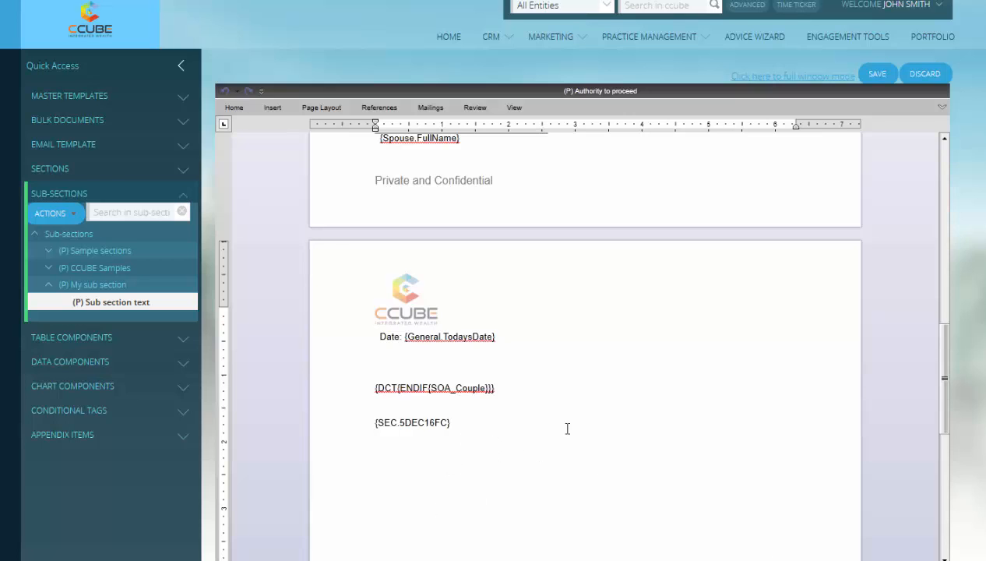
pyautogui.click(877, 74)
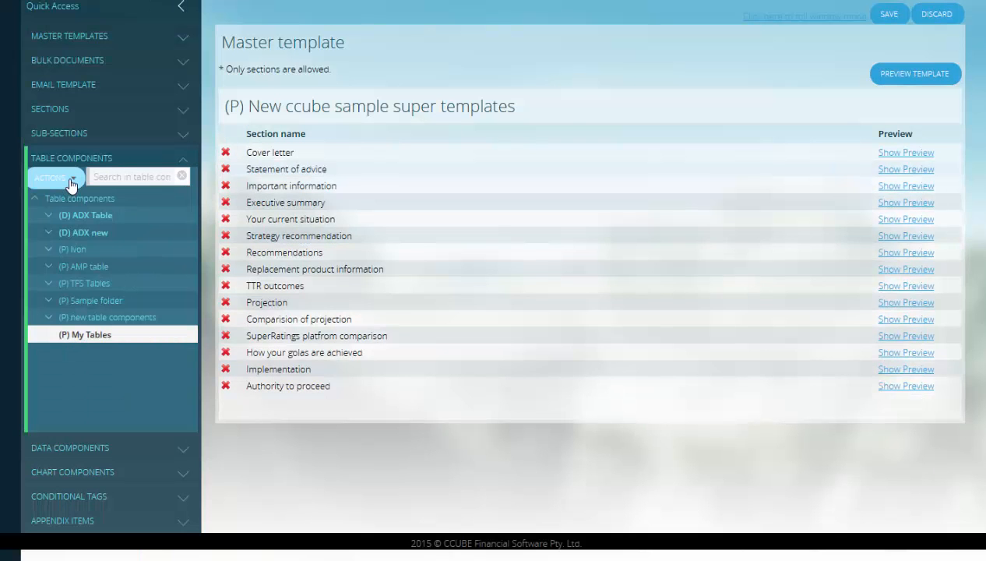
# Step: Start a new table component in the My Tables folder based on the Individual table and name it "My individual table"
pyautogui.click(71, 182)
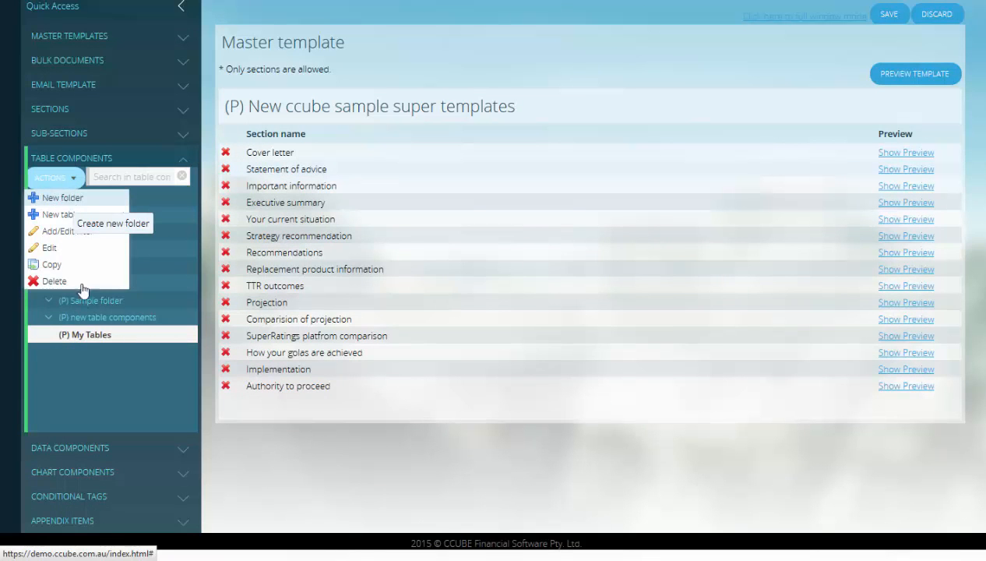
pyautogui.click(76, 347)
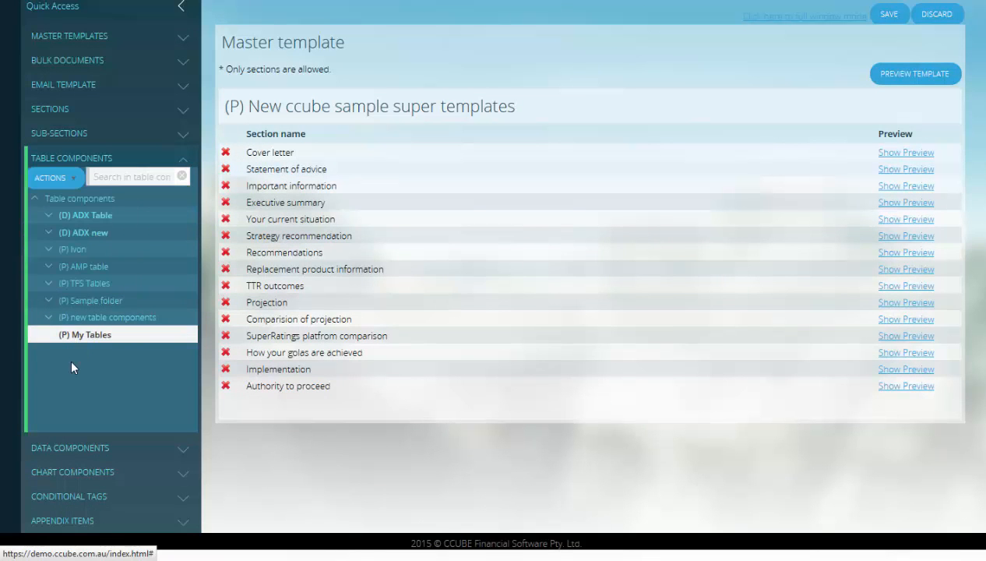
pyautogui.click(68, 184)
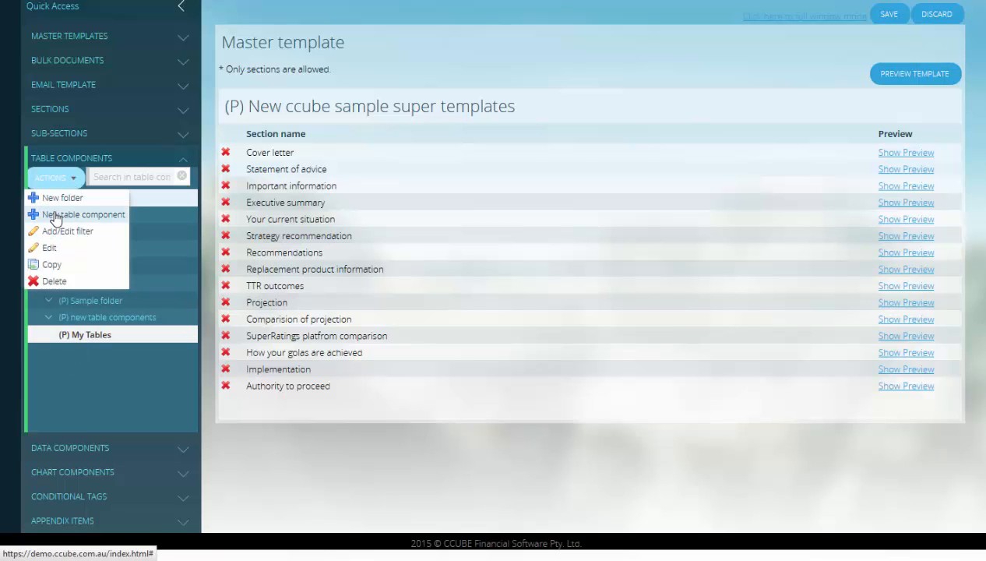
pyautogui.click(54, 218)
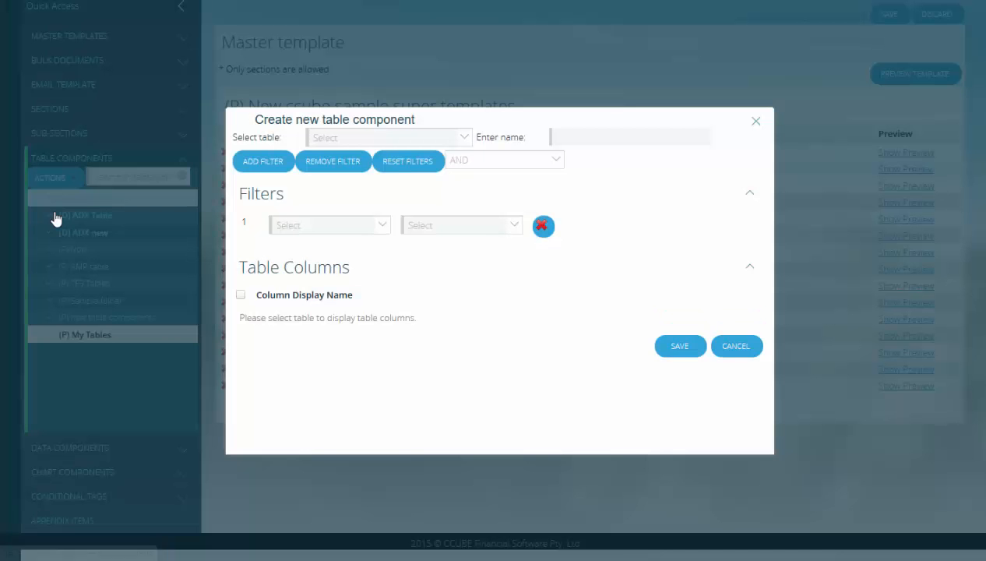
pyautogui.click(470, 146)
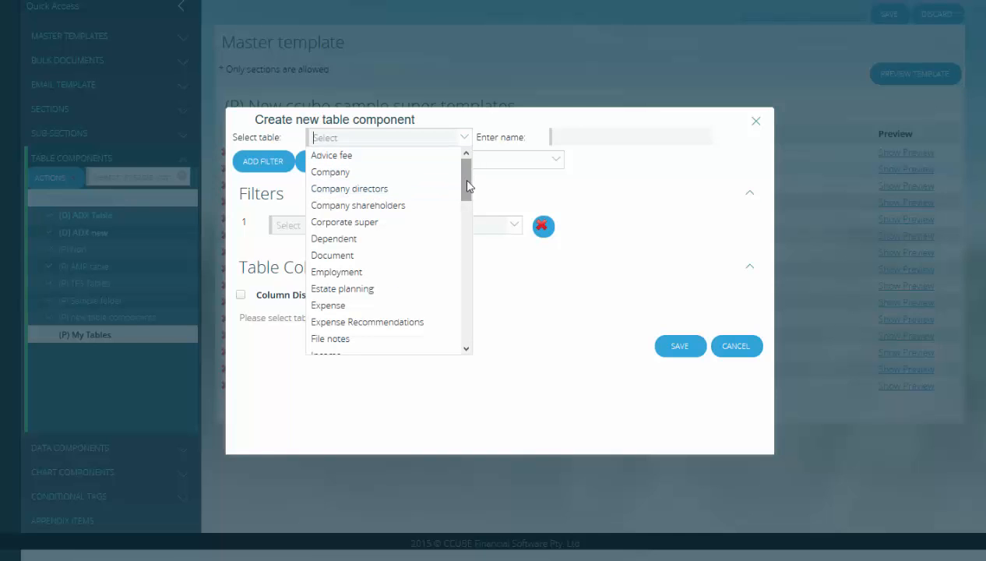
pyautogui.moveTo(466, 185); pyautogui.dragTo(457, 219)
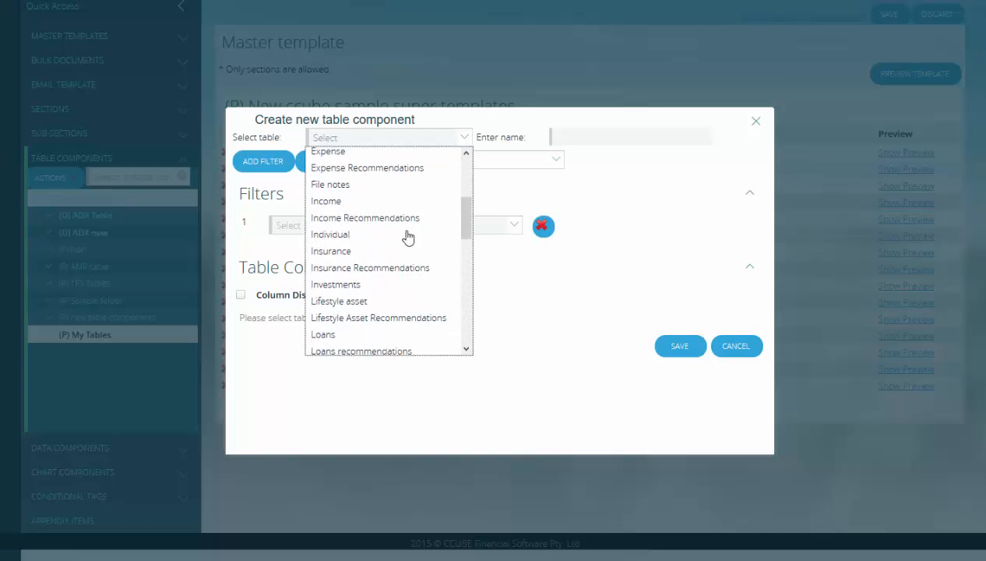
pyautogui.click(340, 235)
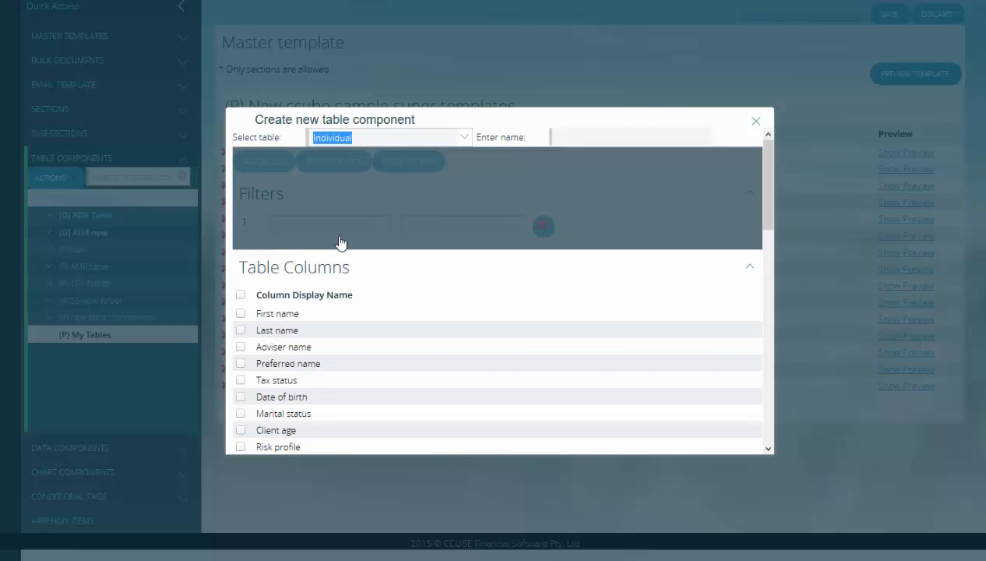
pyautogui.click(569, 138)
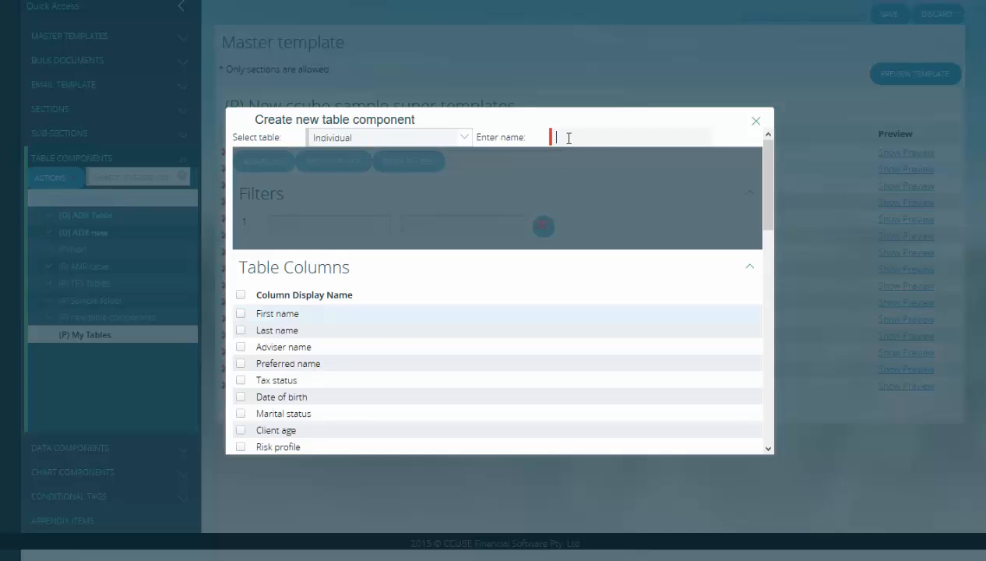
pyautogui.write('My individual table')
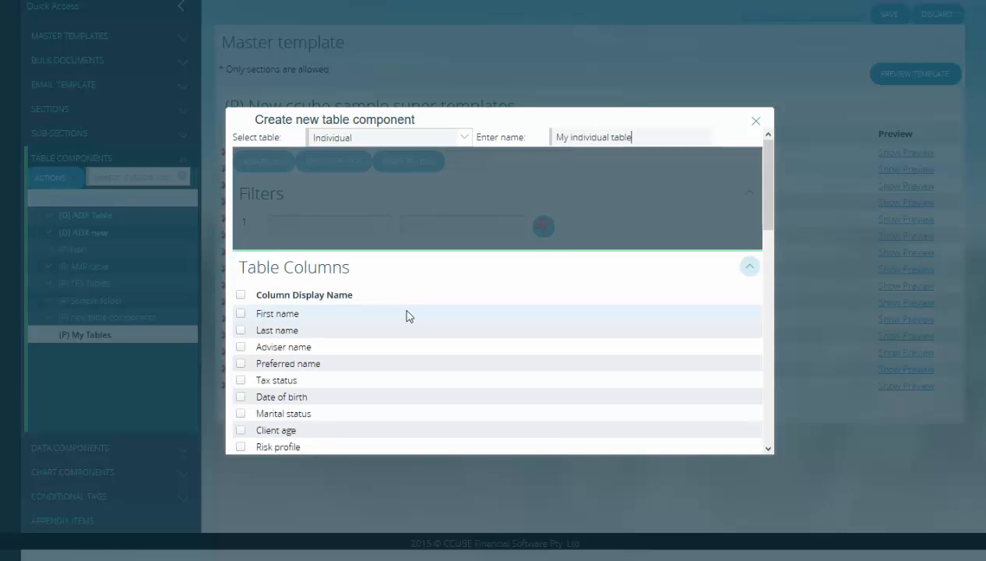
# Step: Include the First name, Last name, Adviser name, Date of birth and Risk profile columns and save the table component
pyautogui.scroll(-1, 408, 315)
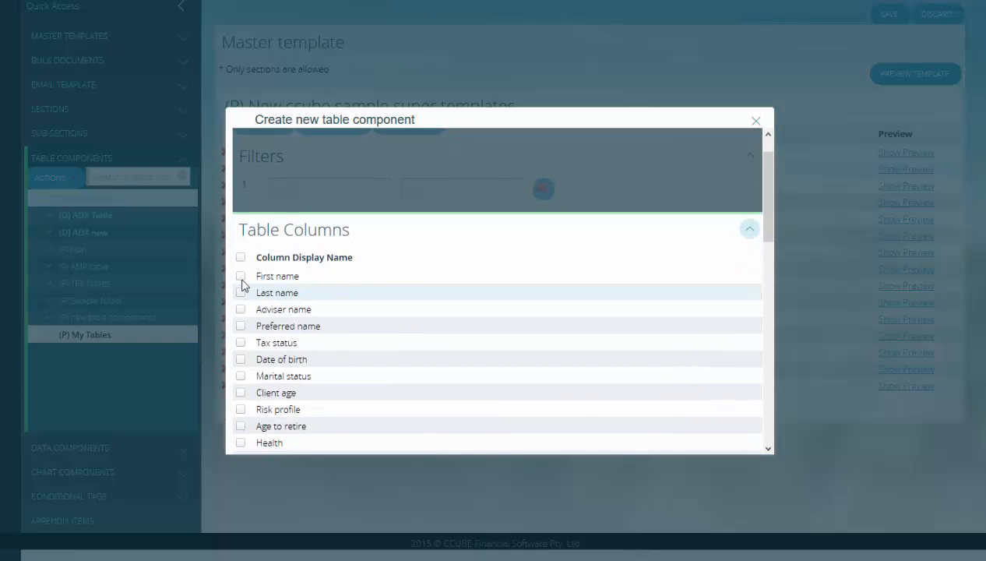
pyautogui.click(241, 277)
pyautogui.click(241, 294)
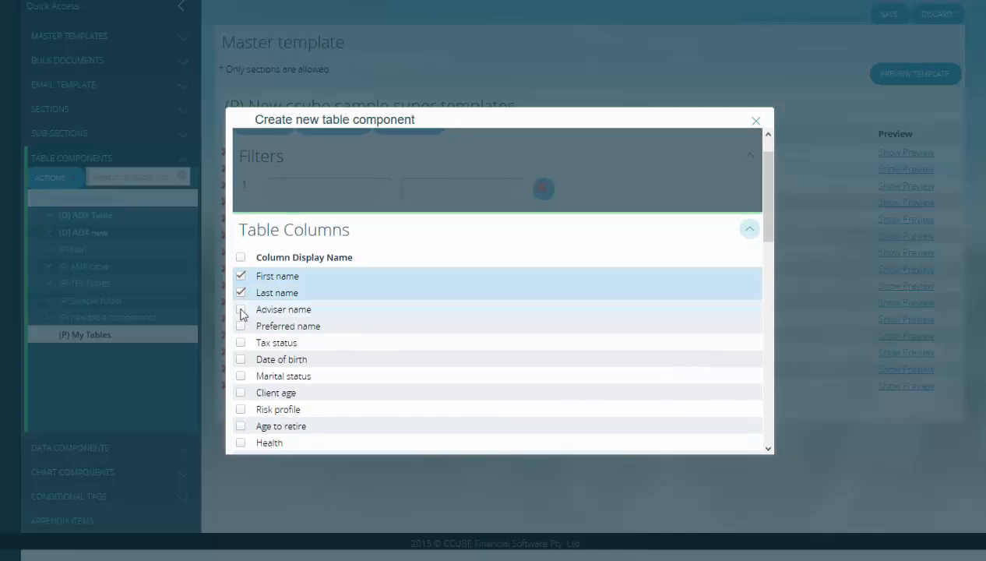
pyautogui.click(241, 311)
pyautogui.click(242, 360)
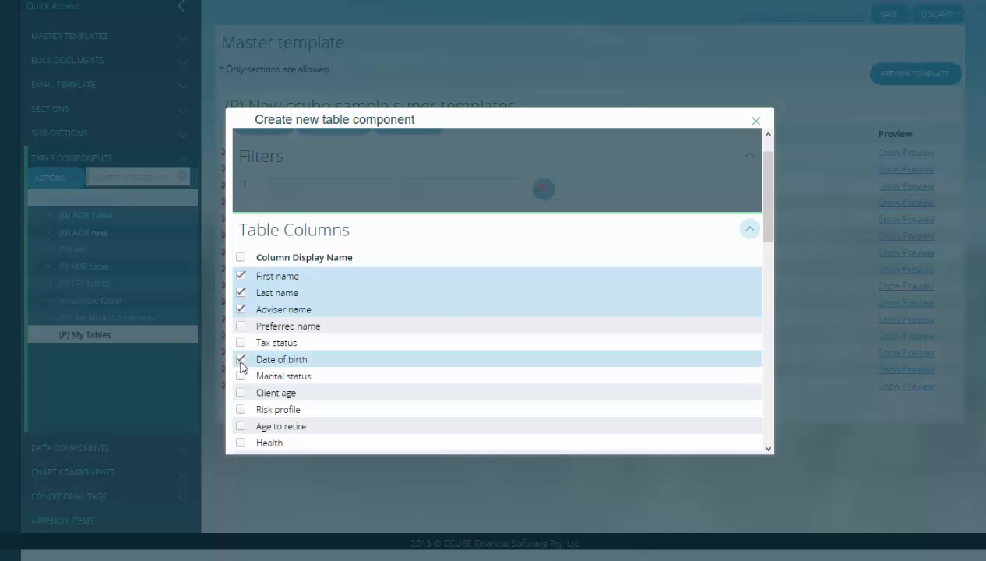
pyautogui.click(242, 410)
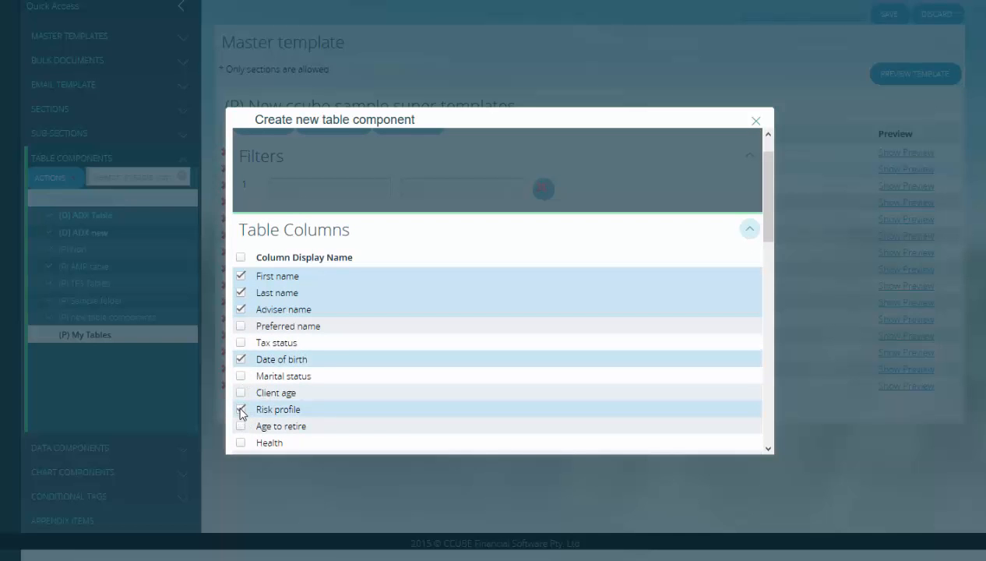
pyautogui.scroll(-1, 428, 336)
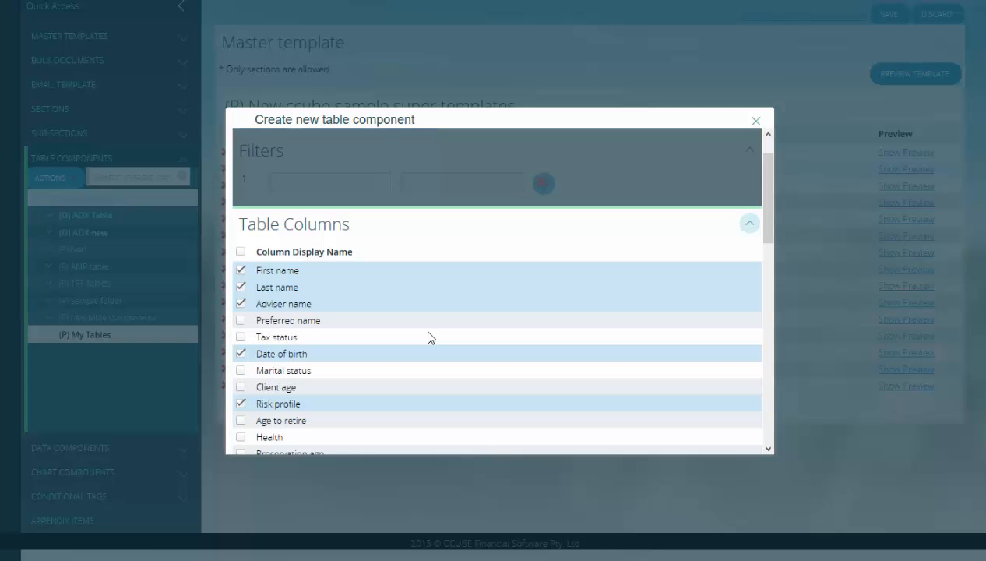
pyautogui.scroll(-8, 491, 322)
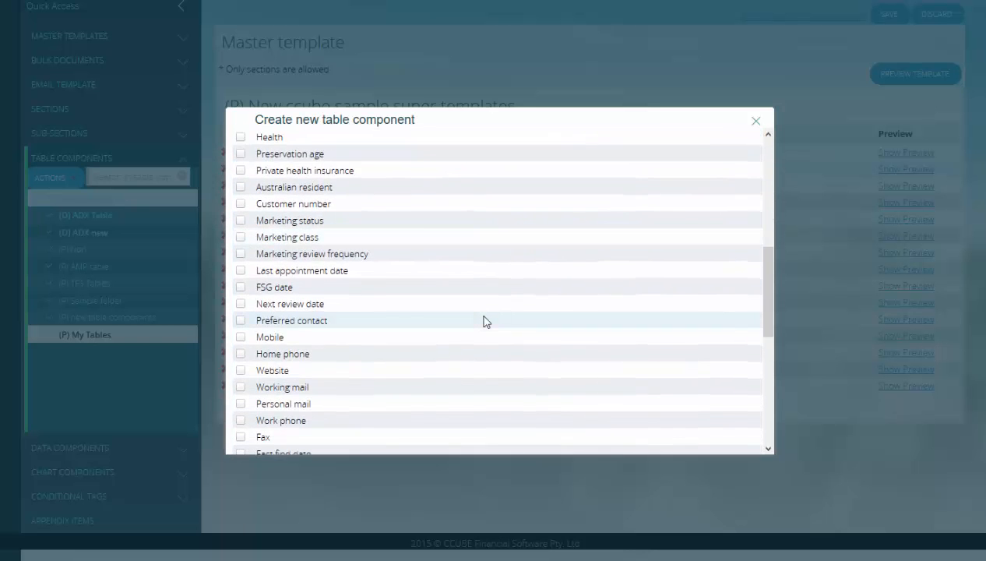
pyautogui.scroll(-3, 483, 322)
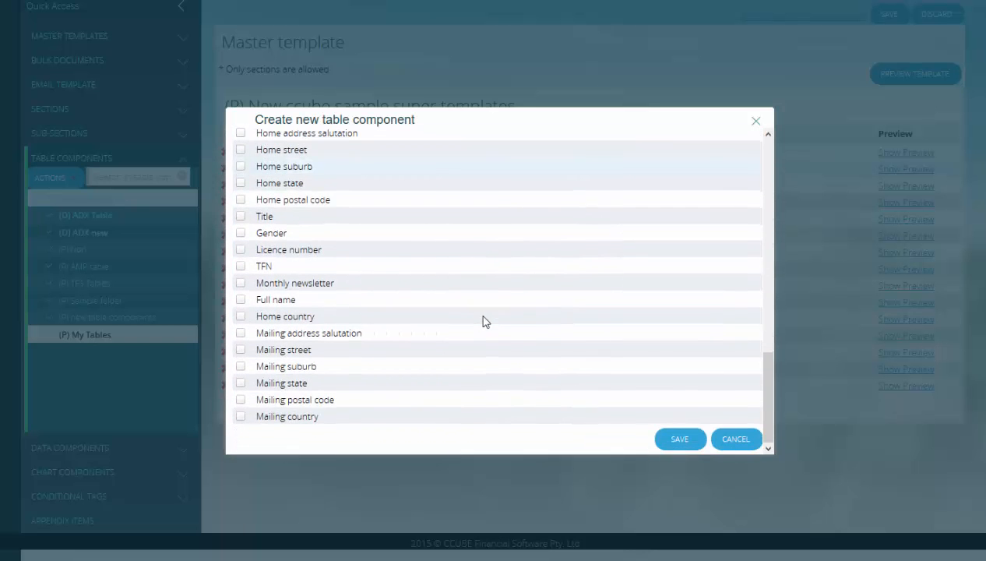
pyautogui.click(680, 442)
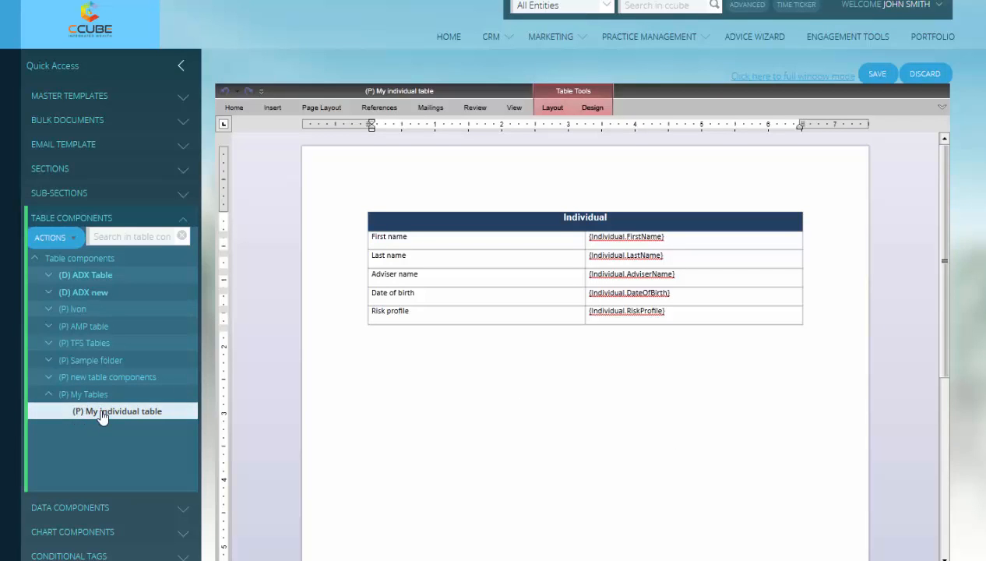
# Step: Insert the First name data component from the Individual group on the blank line below the table
pyautogui.scroll(-1, 440, 347)
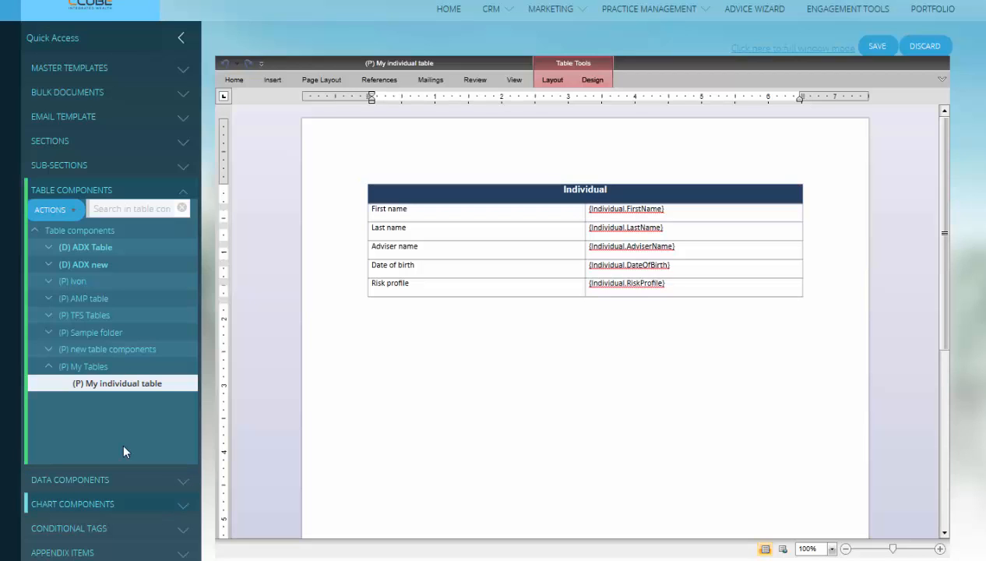
pyautogui.click(180, 483)
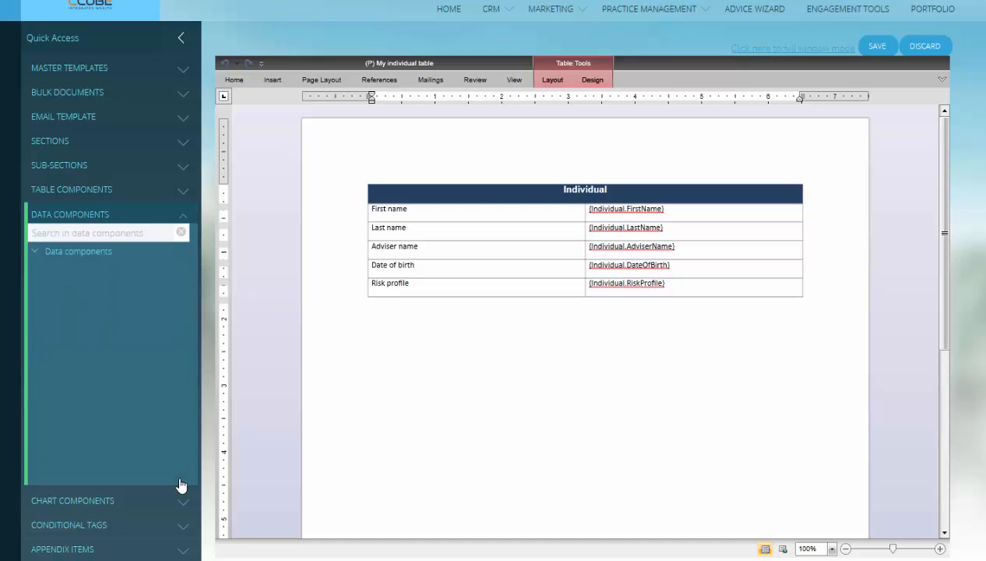
pyautogui.click(35, 256)
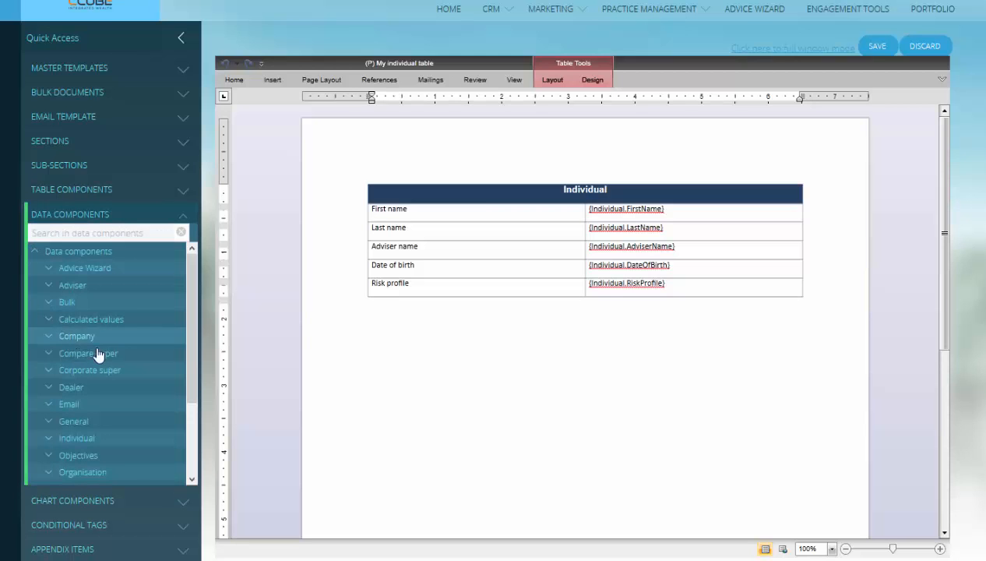
pyautogui.scroll(1, 159, 442)
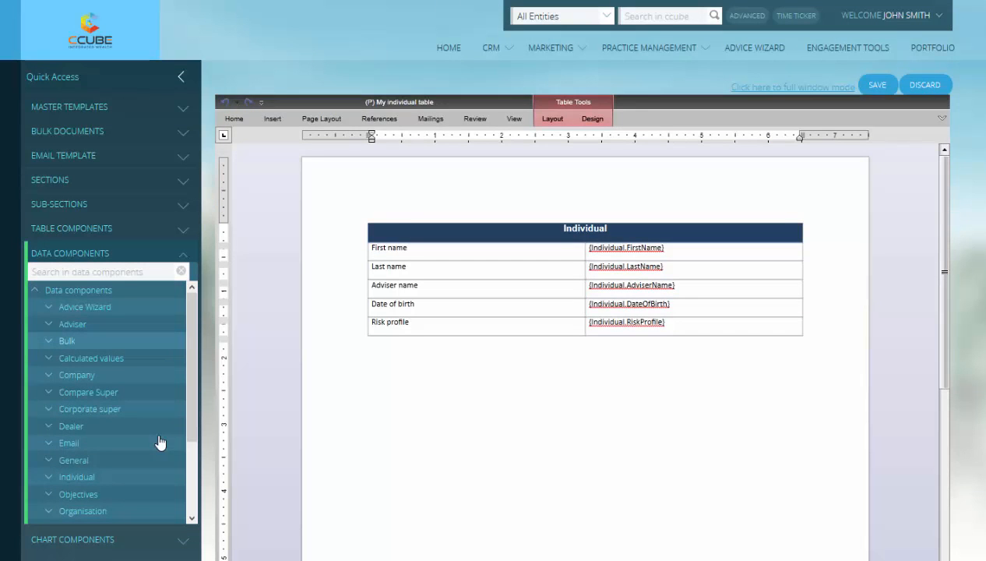
pyautogui.click(51, 478)
pyautogui.scroll(-1, 110, 475)
pyautogui.scroll(-4, 110, 467)
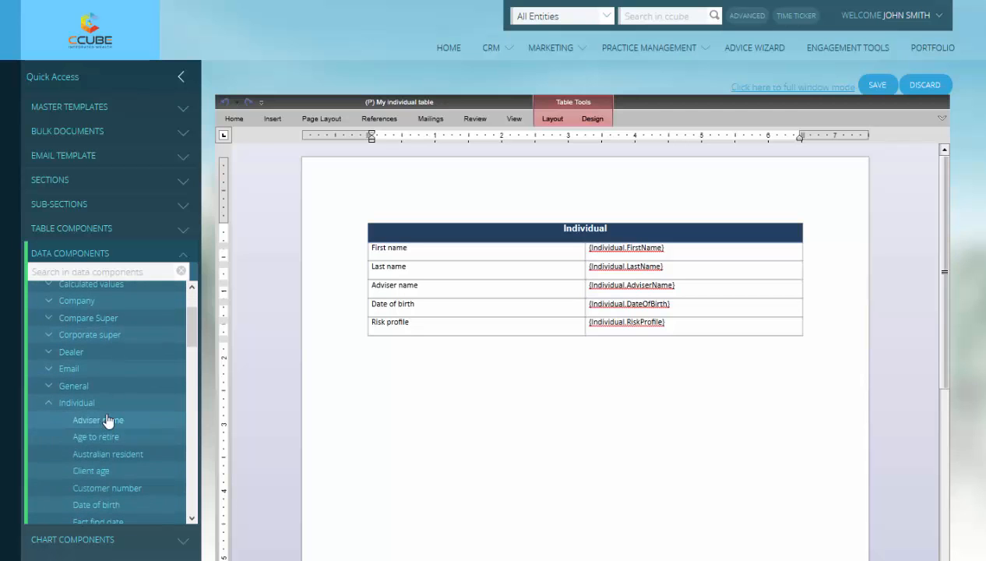
pyautogui.scroll(-3, 101, 404)
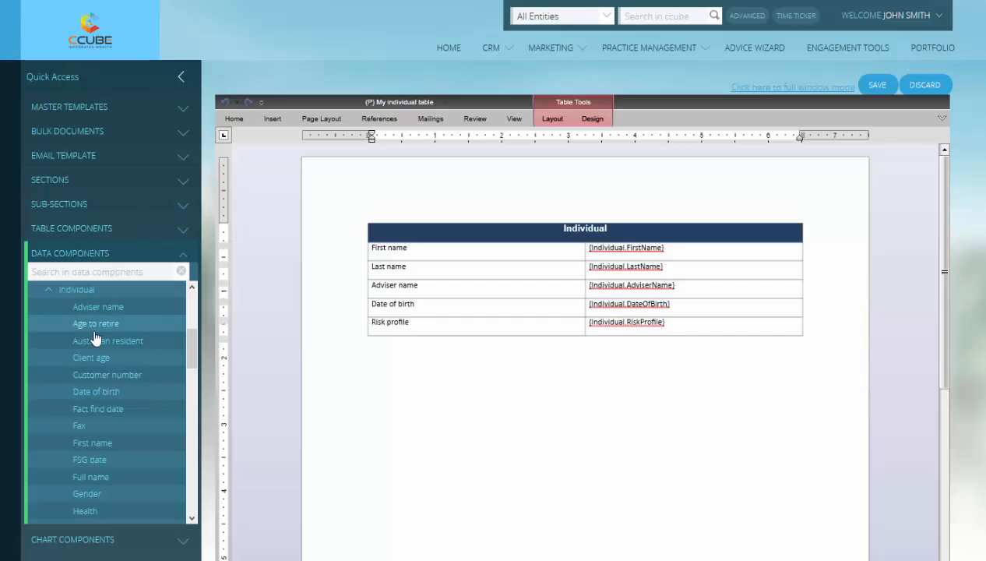
pyautogui.click(413, 370)
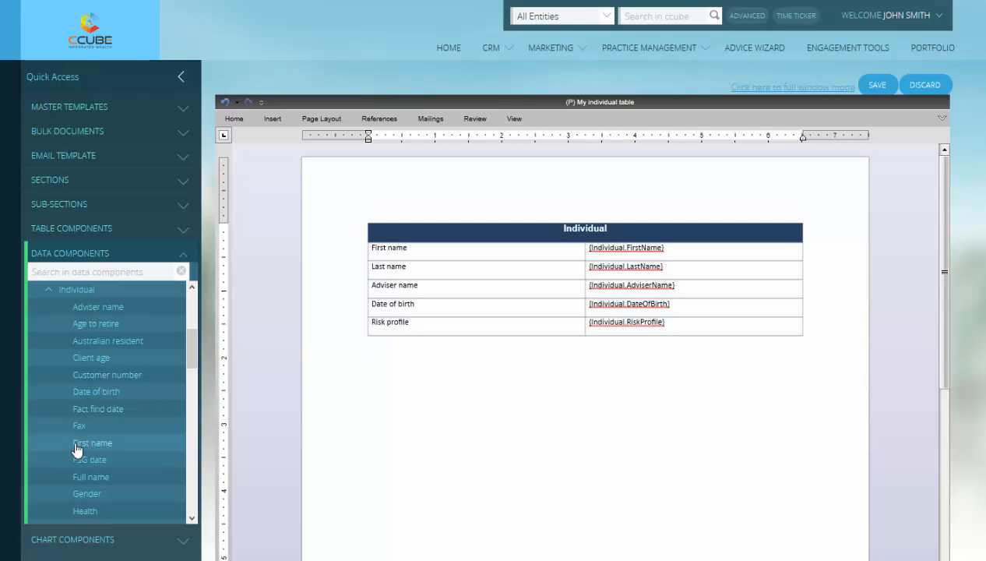
pyautogui.moveTo(80, 447); pyautogui.dragTo(395, 361)
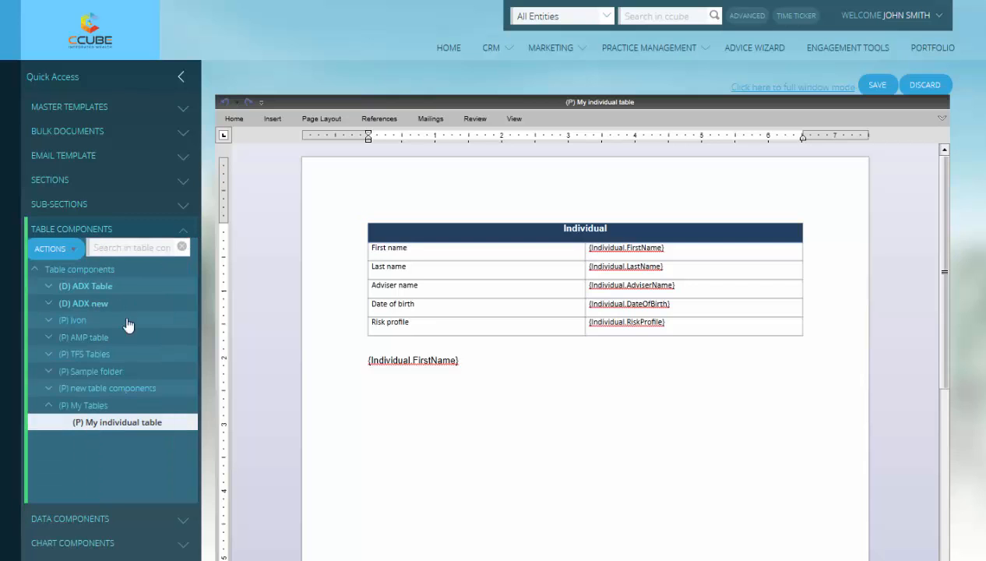
# Step: Try to edit My individual table so that only the Client age and Private health insurance columns are selected
pyautogui.click(75, 251)
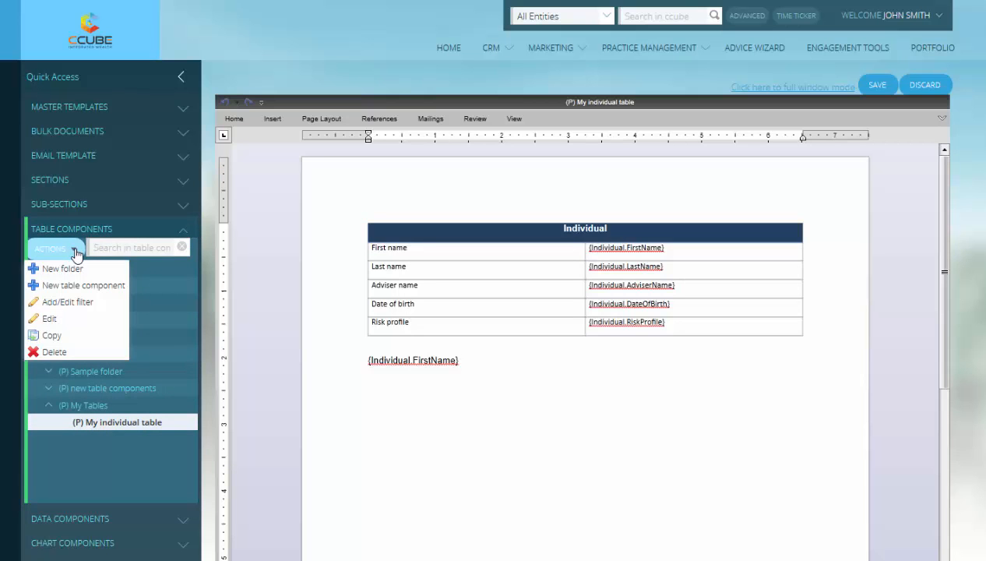
pyautogui.click(48, 319)
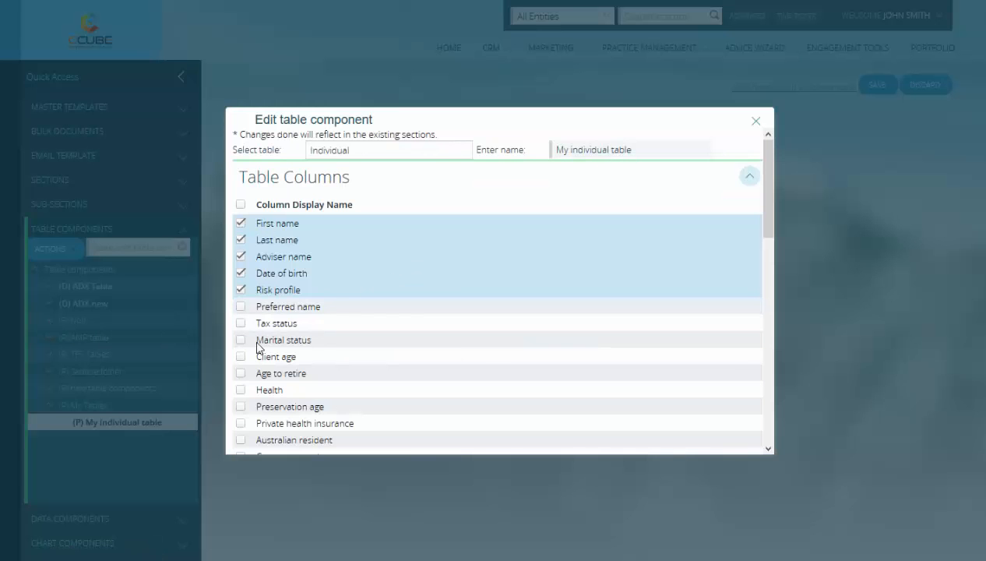
pyautogui.click(242, 290)
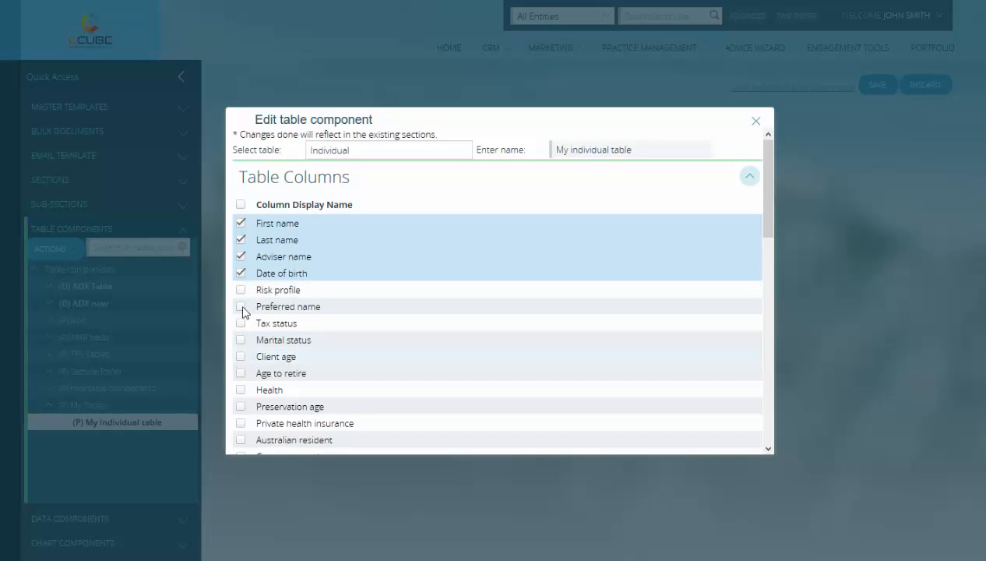
pyautogui.click(241, 374)
pyautogui.click(241, 423)
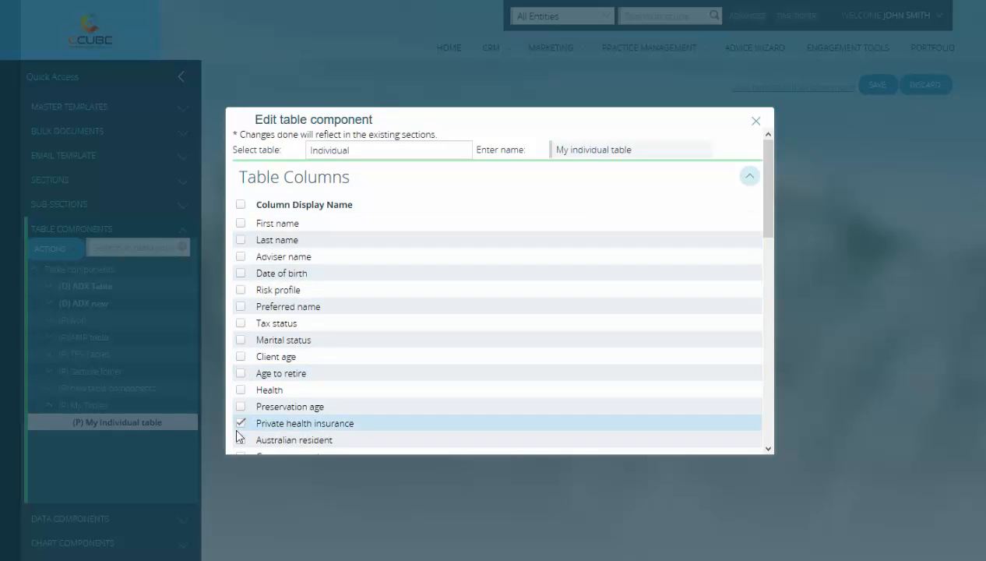
pyautogui.click(241, 358)
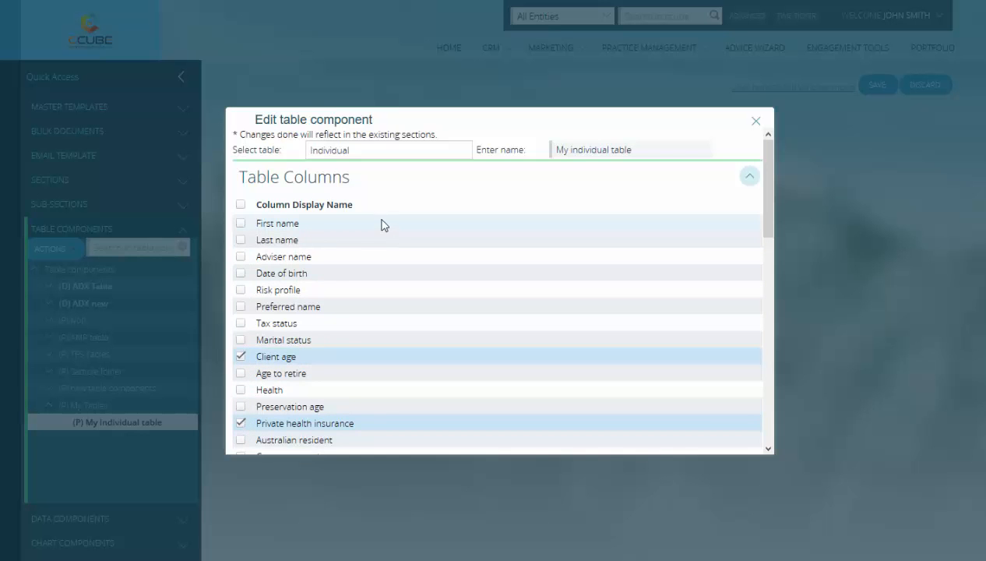
pyautogui.scroll(-10, 667, 297)
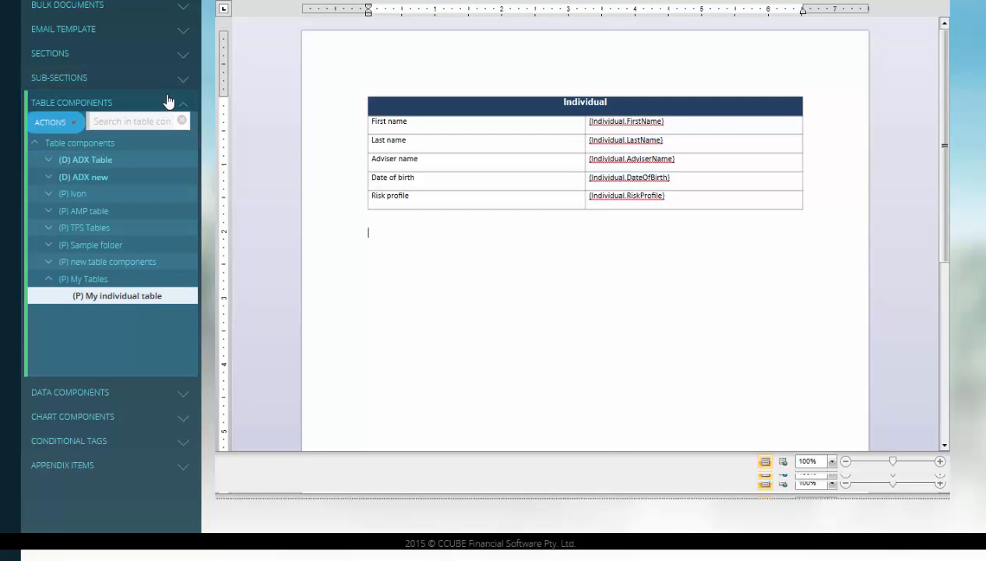
# Step: Open the TTR outcomes section and save the pending changes to My individual table
pyautogui.click(179, 60)
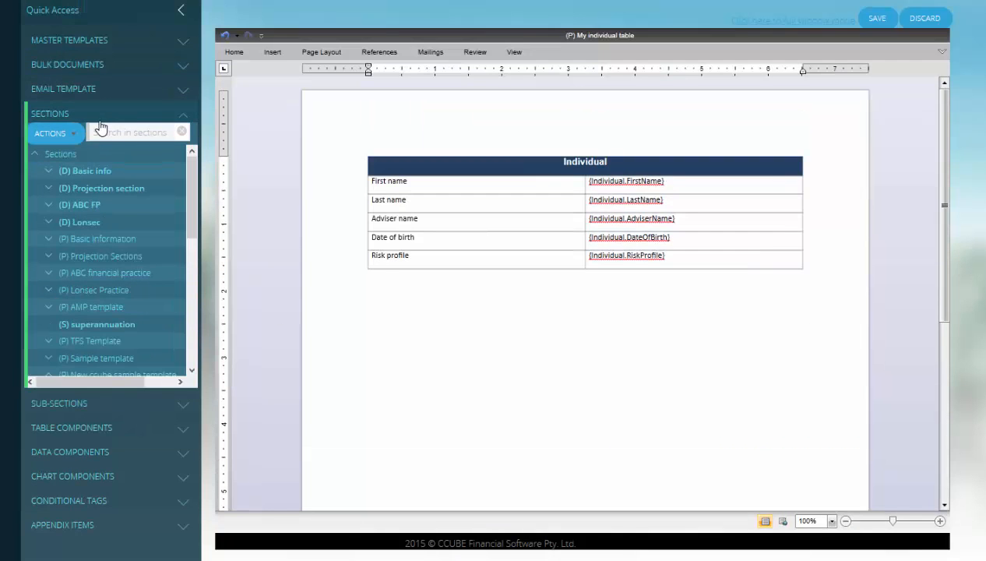
pyautogui.scroll(-10, 117, 294)
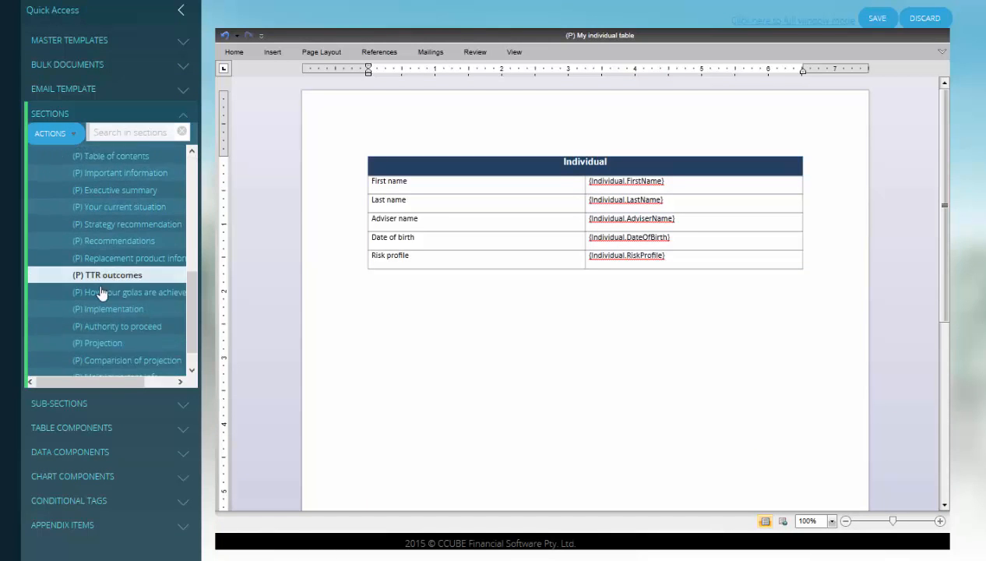
pyautogui.click(93, 253)
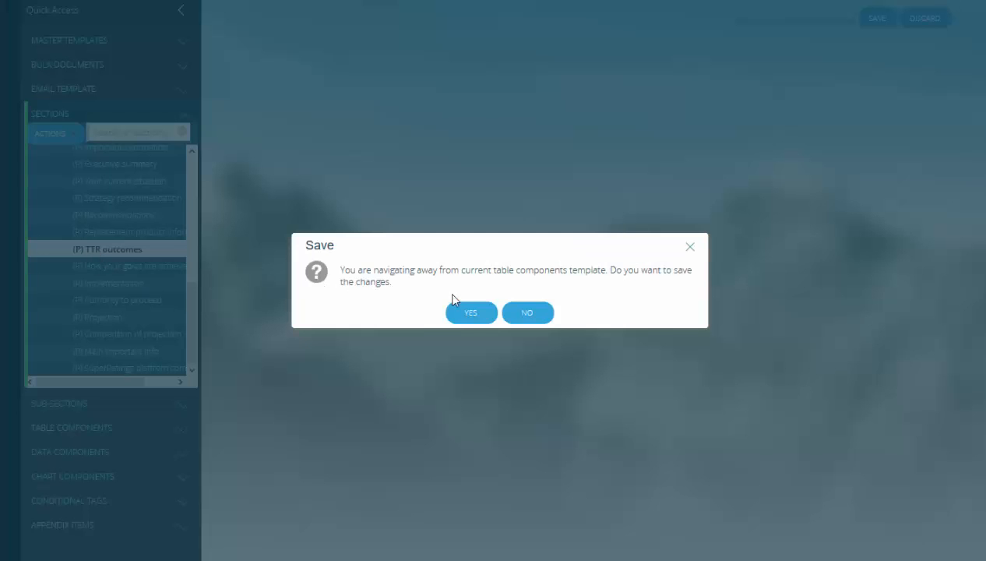
pyautogui.click(472, 314)
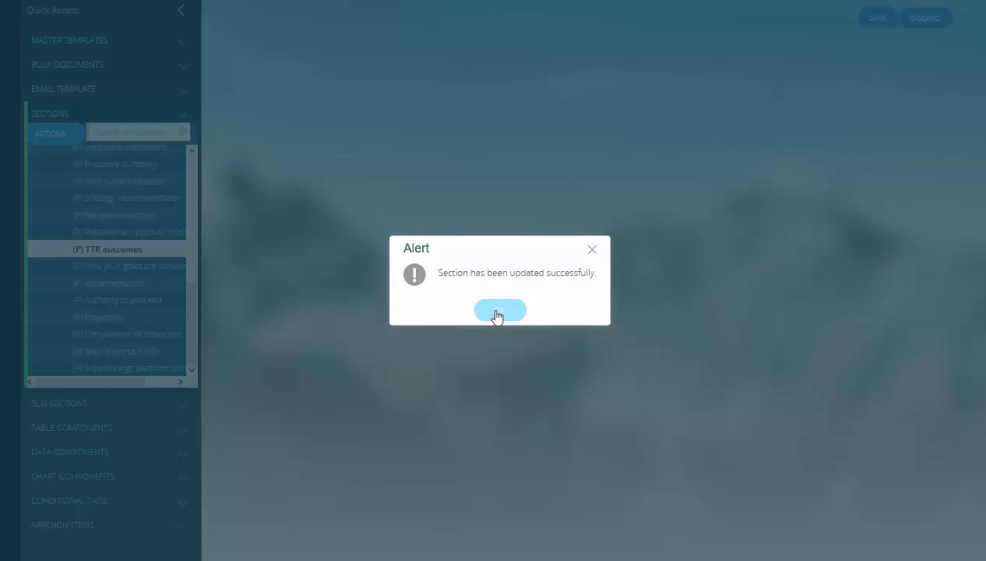
pyautogui.click(496, 314)
# Step: Insert the My individual table component on a new line below the closing tag of the TTR outcomes section
pyautogui.click(420, 382)
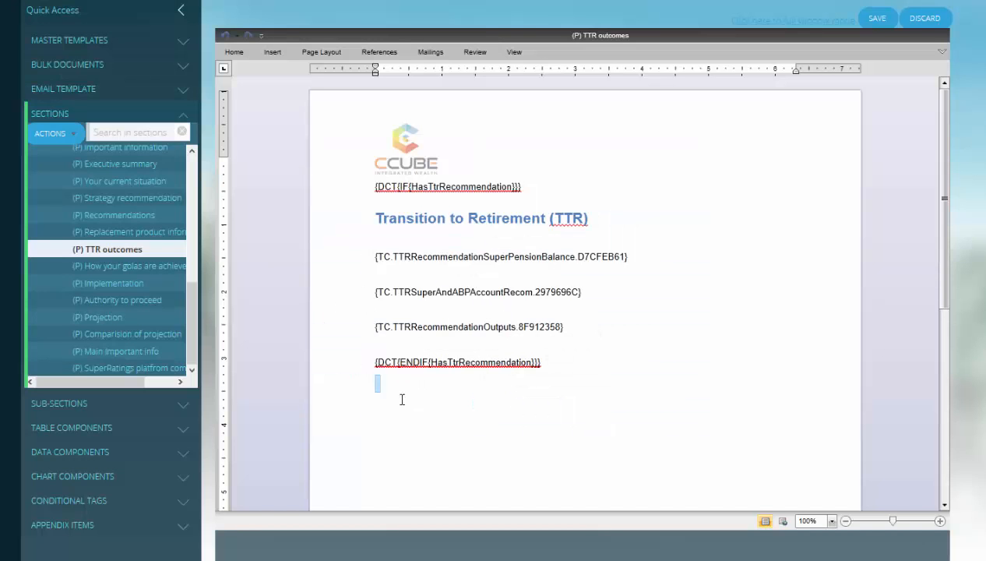
pyautogui.press('Return')
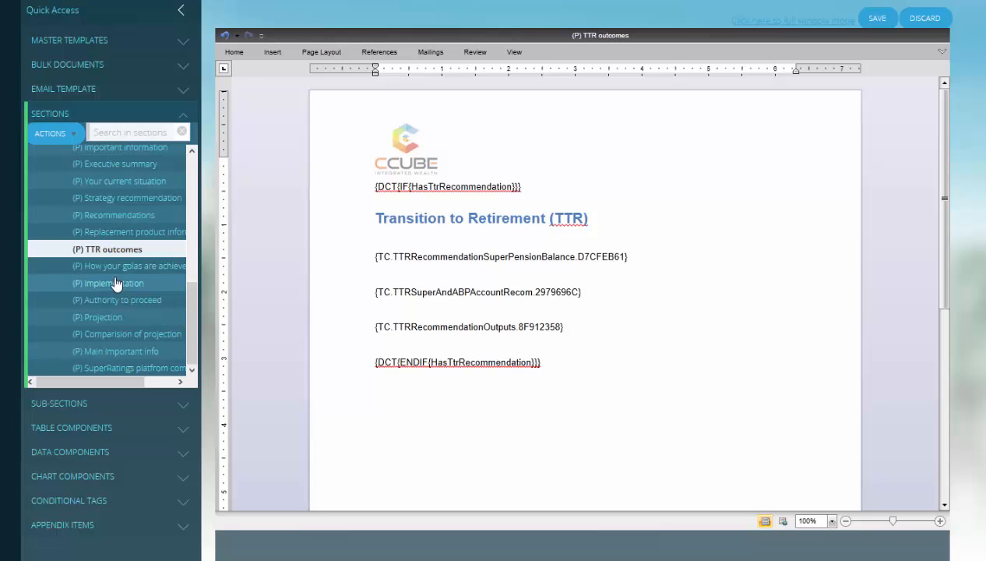
pyautogui.click(191, 429)
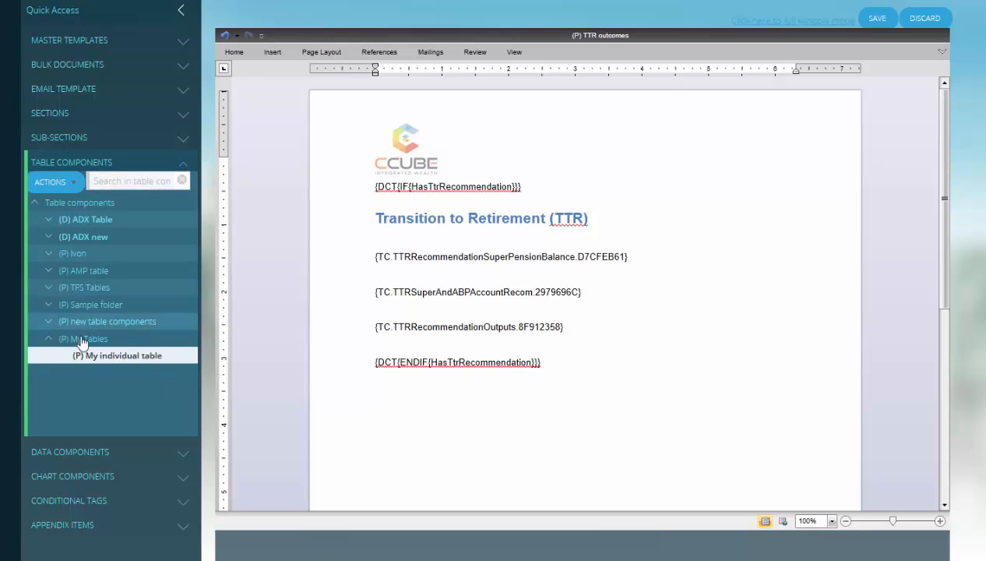
pyautogui.moveTo(92, 360); pyautogui.dragTo(429, 434)
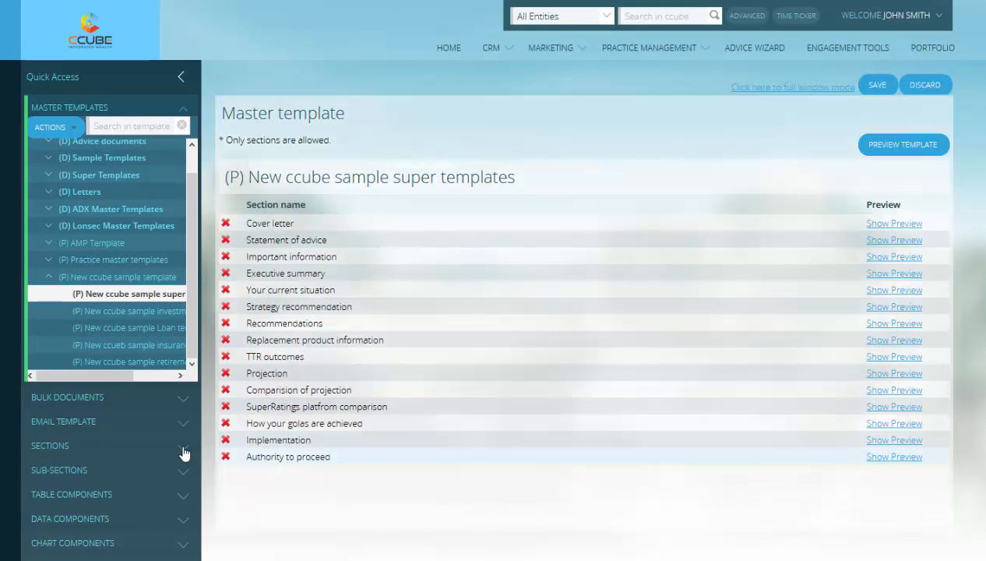
# Step: Reopen the TTR outcomes section for editing and add a blank line after the closing HasTtrRecommendation tag
pyautogui.click(184, 450)
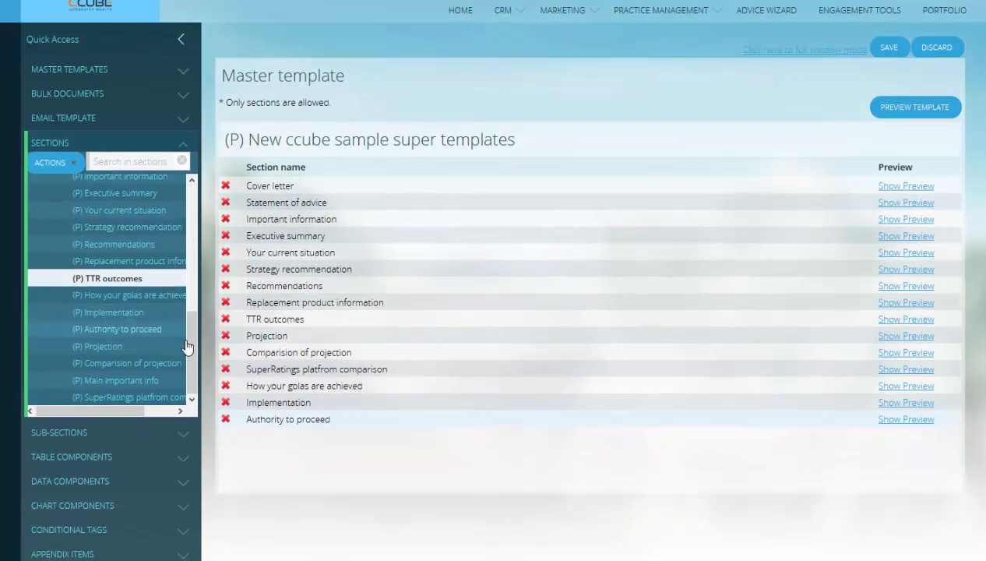
pyautogui.doubleClick(103, 279)
pyautogui.doubleClick(585, 419)
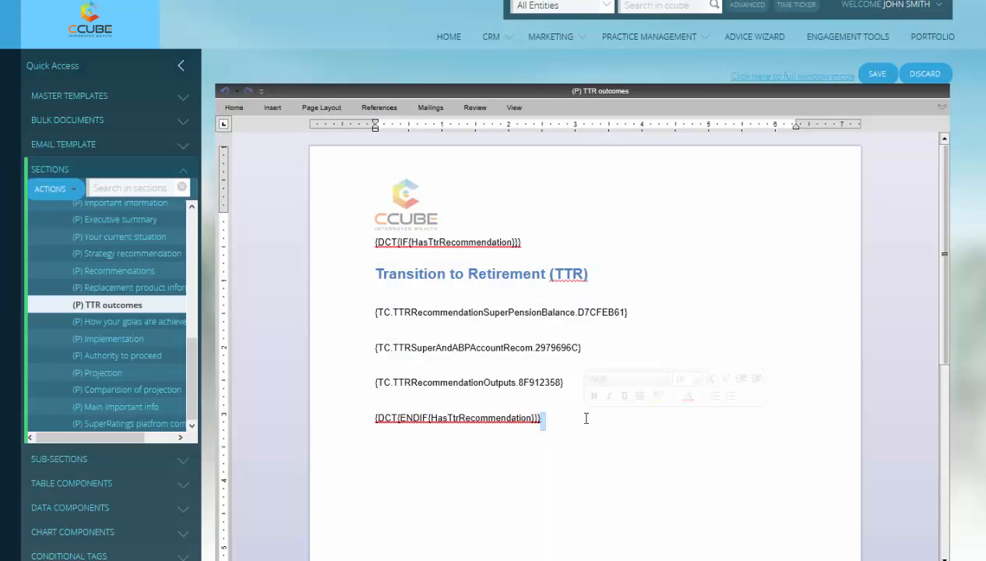
pyautogui.press('Return')
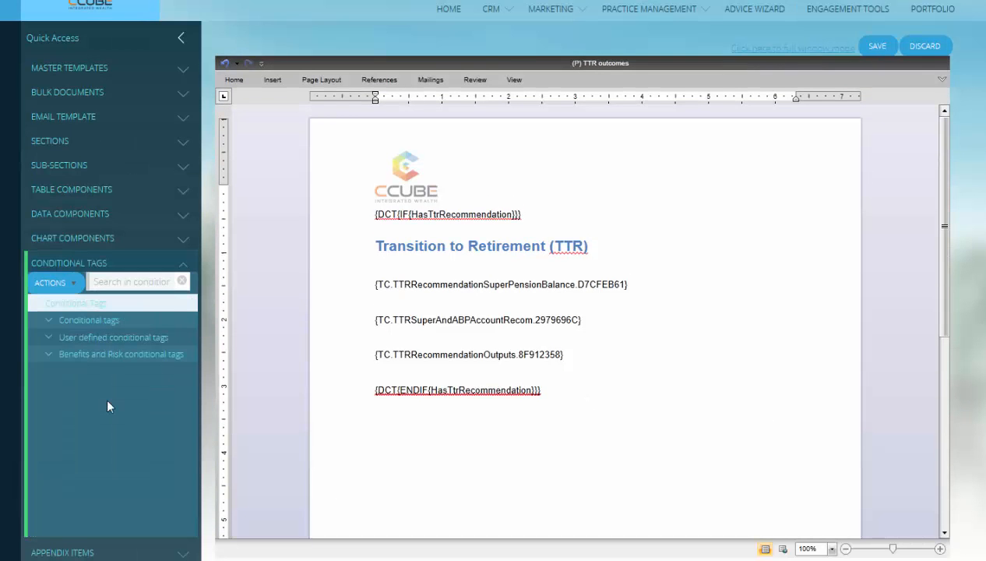
# Step: Insert the user defined conditional tag Client.Age >= 25 at the end of the section, with a blank line between its IF and ENDIF tags
pyautogui.click(48, 340)
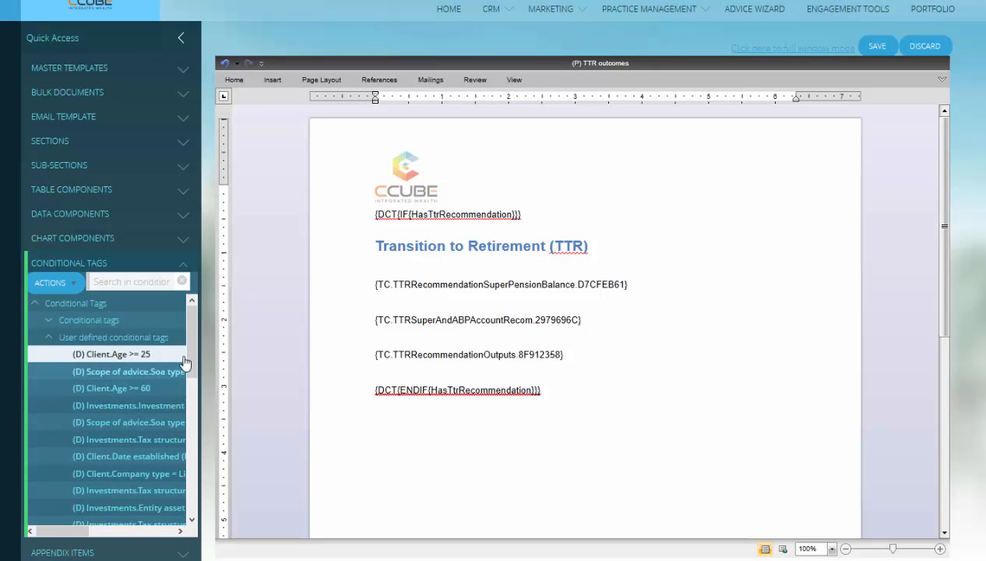
pyautogui.moveTo(191, 349); pyautogui.dragTo(189, 319)
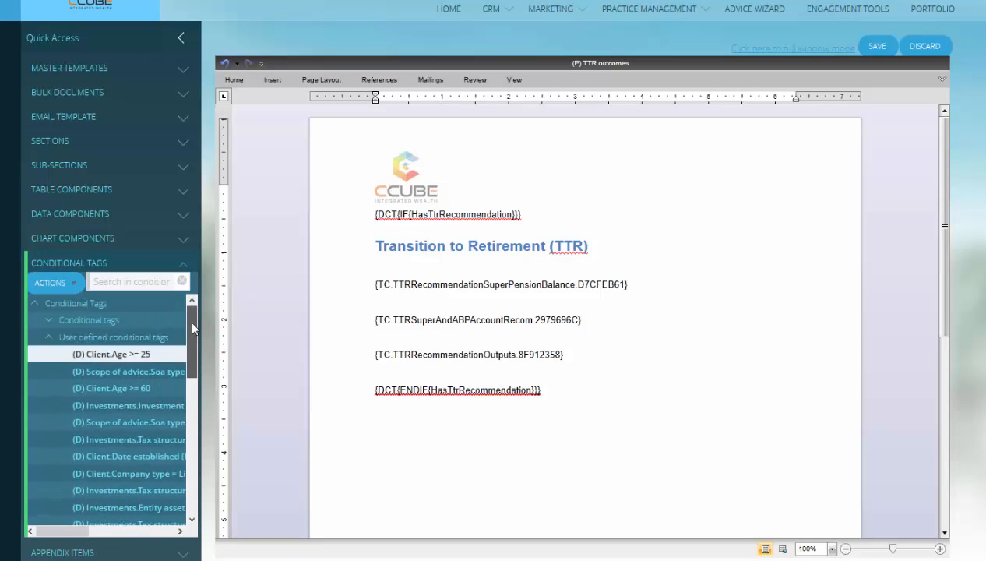
pyautogui.click(73, 282)
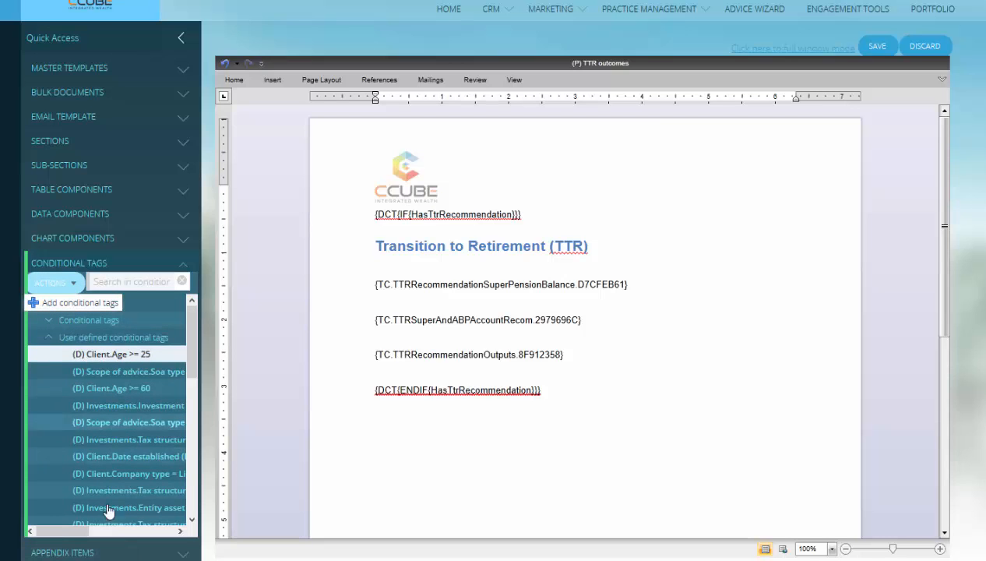
pyautogui.moveTo(192, 365); pyautogui.dragTo(193, 313)
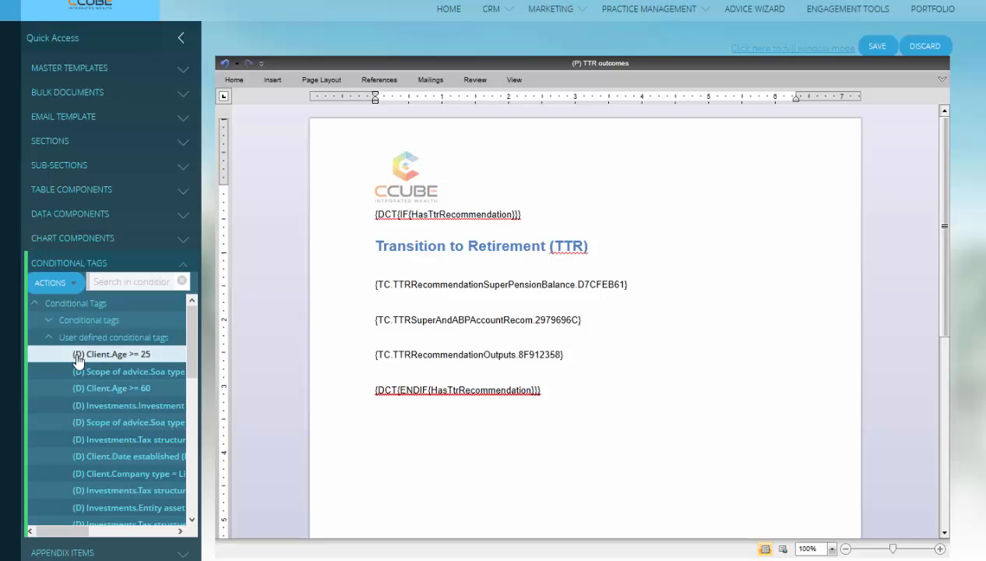
pyautogui.moveTo(404, 458); pyautogui.dragTo(403, 458)
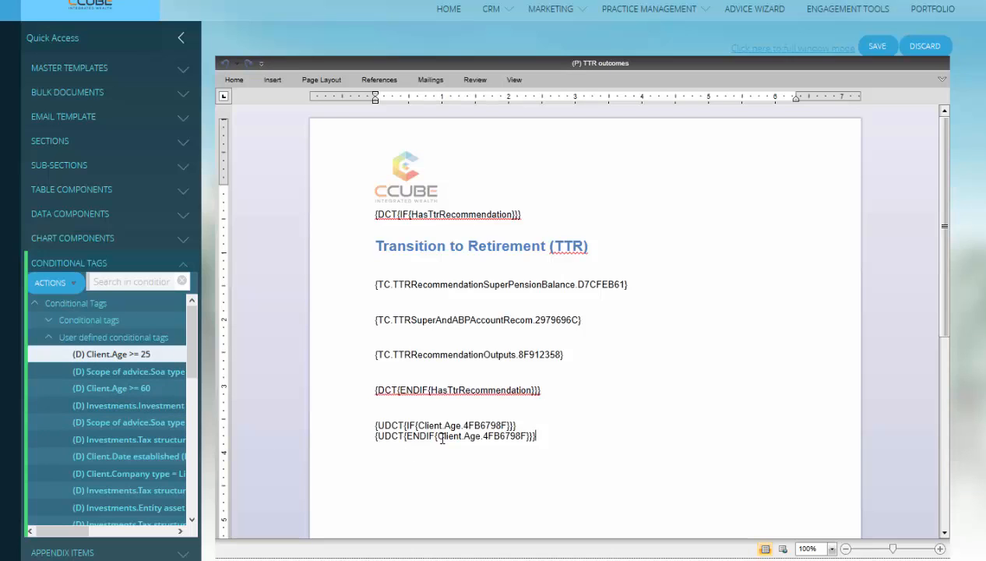
pyautogui.press('Return')
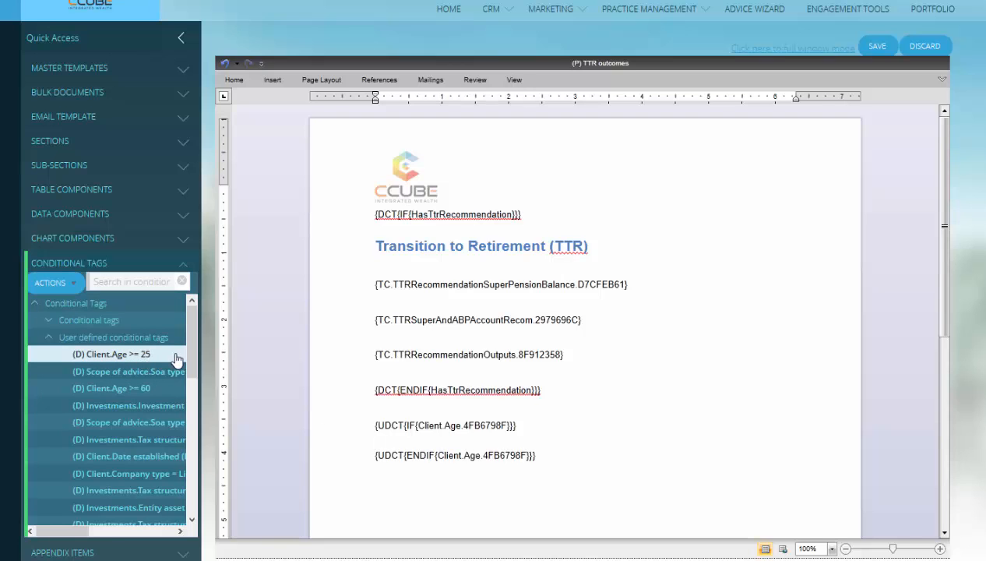
# Step: Start a new conditional tag for the Client module using the Marketing Class field
pyautogui.click(74, 287)
pyautogui.click(47, 303)
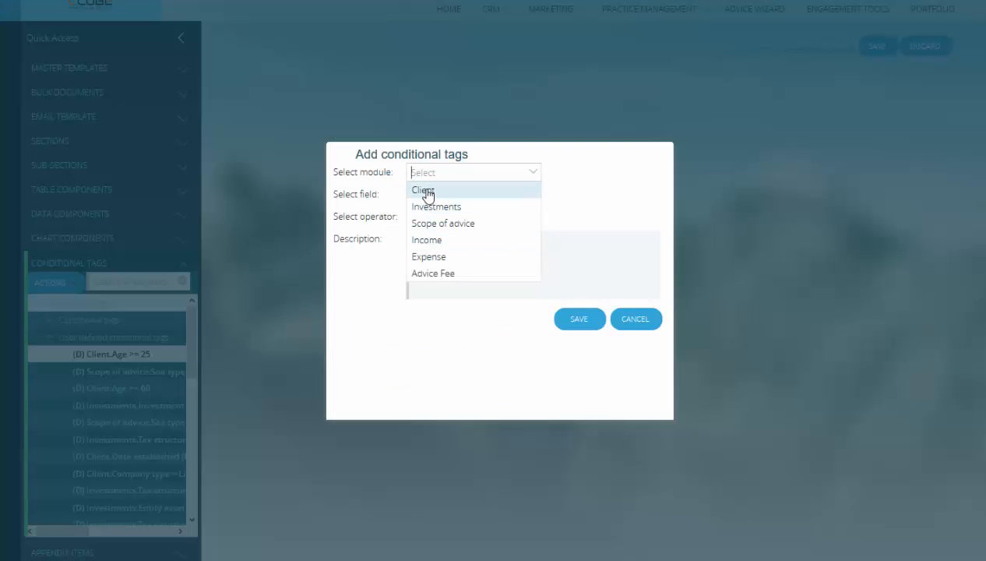
pyautogui.click(581, 178)
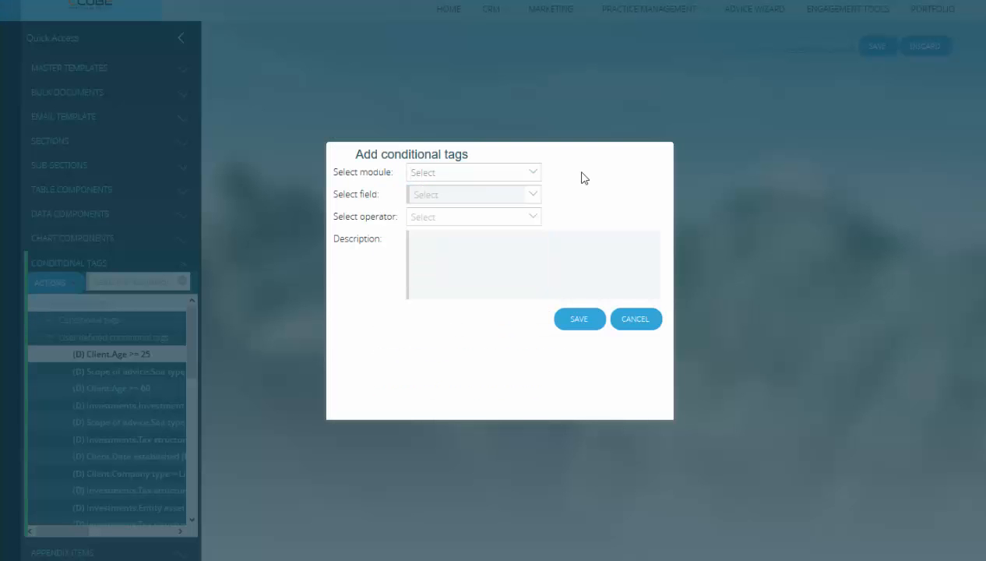
pyautogui.click(532, 173)
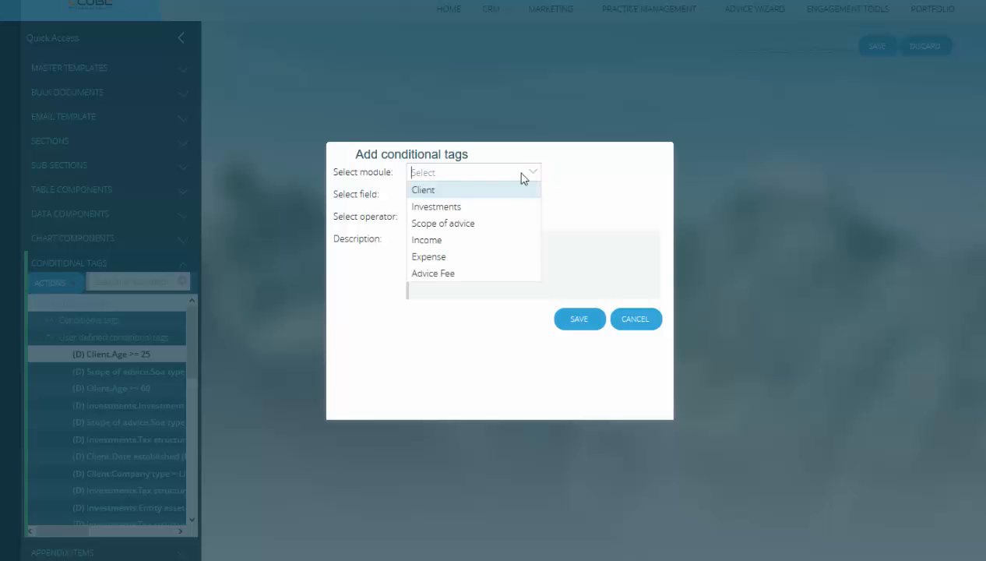
pyautogui.click(431, 193)
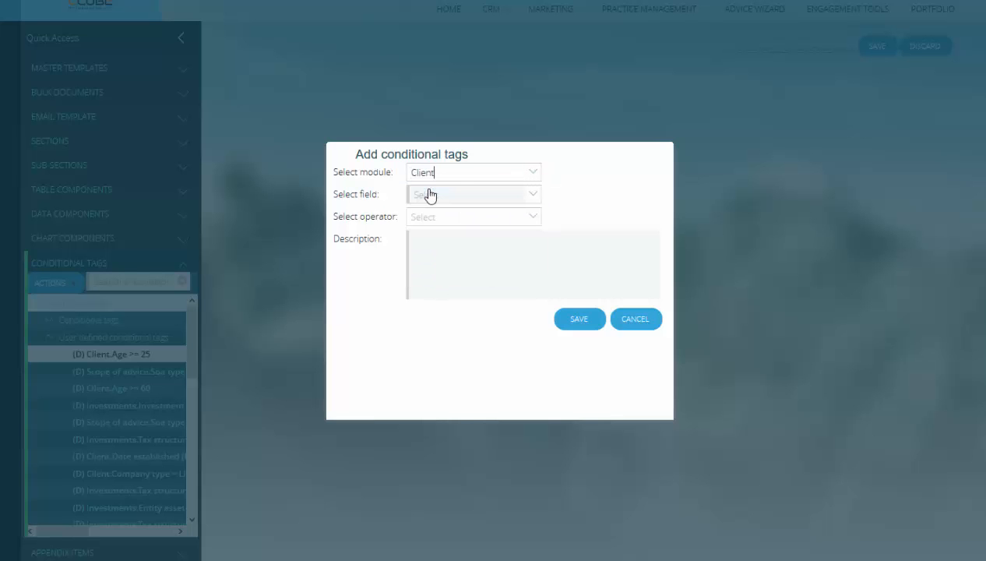
pyautogui.click(533, 196)
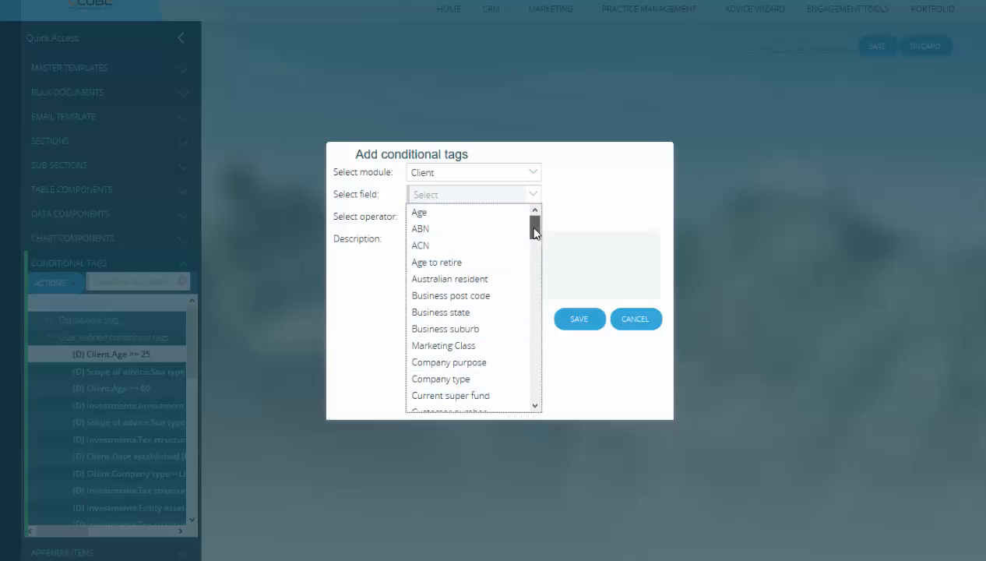
pyautogui.moveTo(534, 221); pyautogui.dragTo(536, 240)
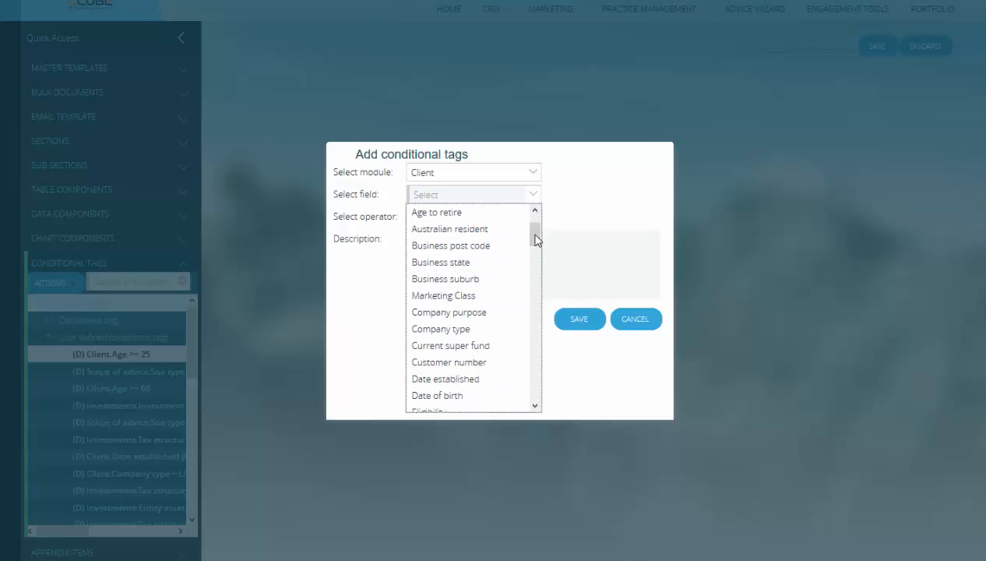
pyautogui.click(452, 297)
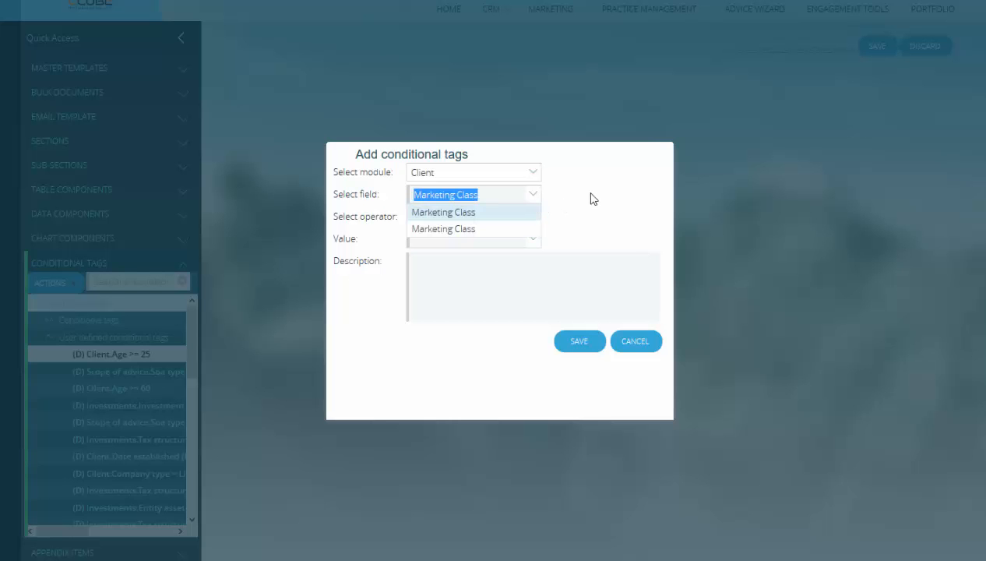
# Step: Set the tag's condition to Equal to Gold, describe it as "Only for clients that are gold class" and save it
pyautogui.click(533, 219)
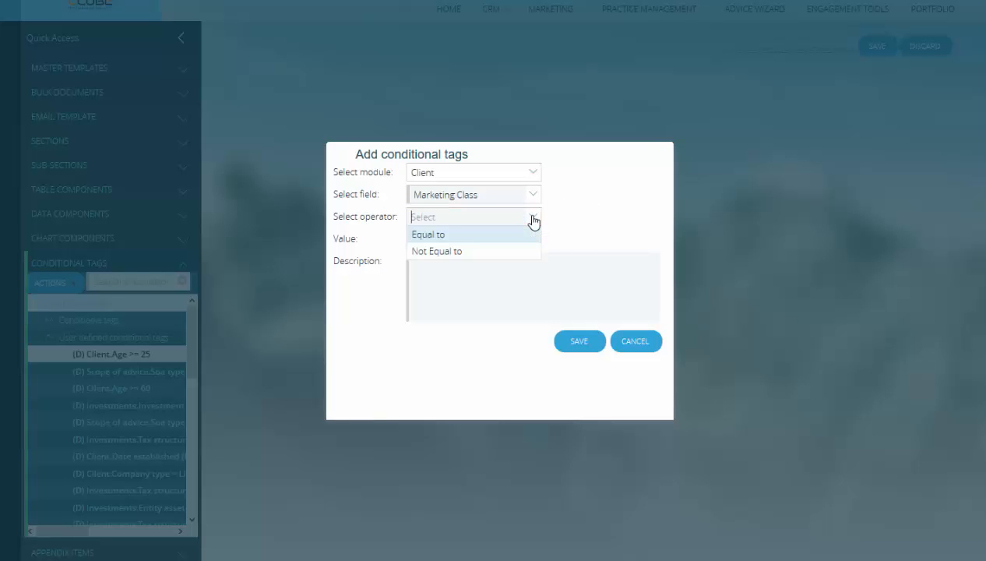
pyautogui.click(427, 235)
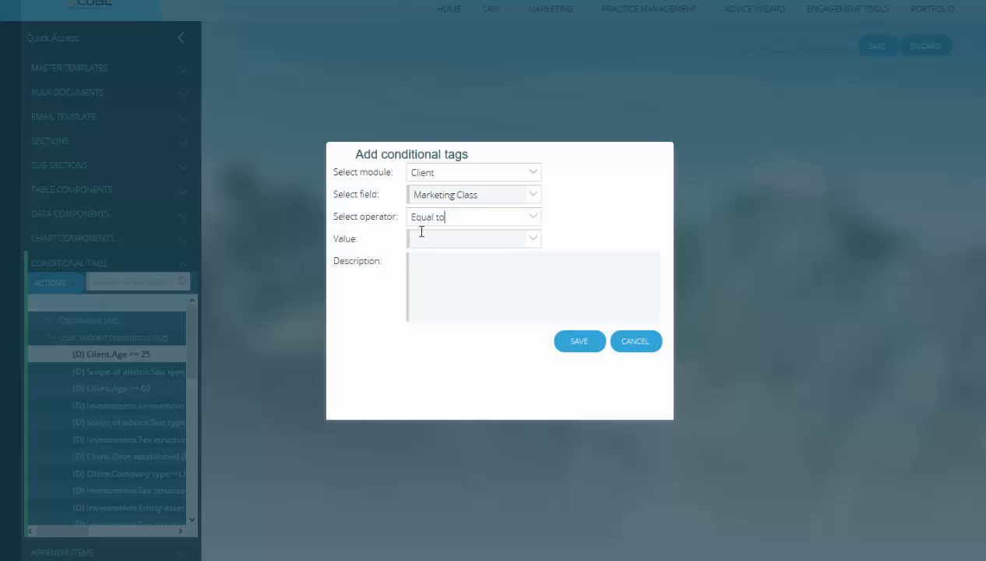
pyautogui.click(533, 242)
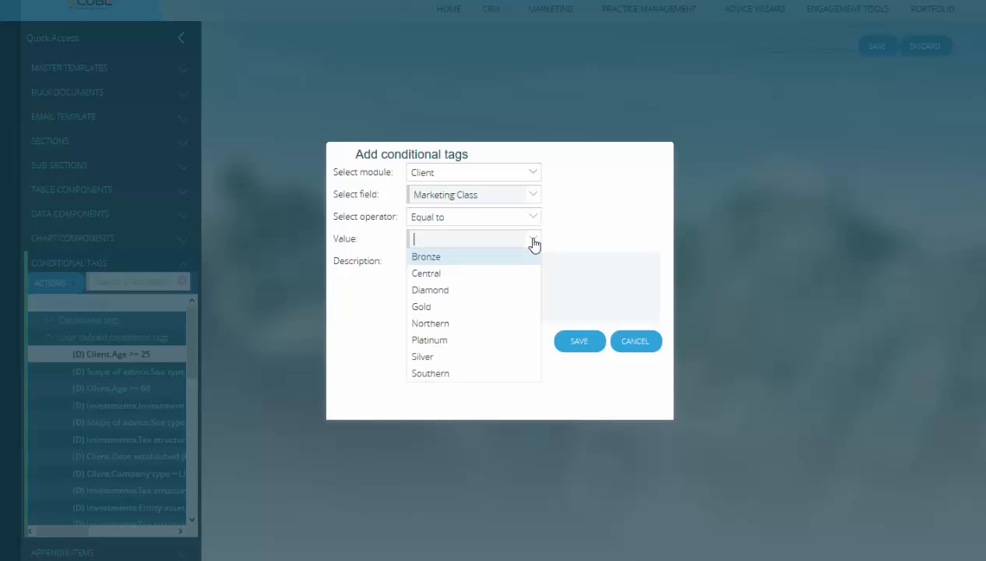
pyautogui.click(412, 308)
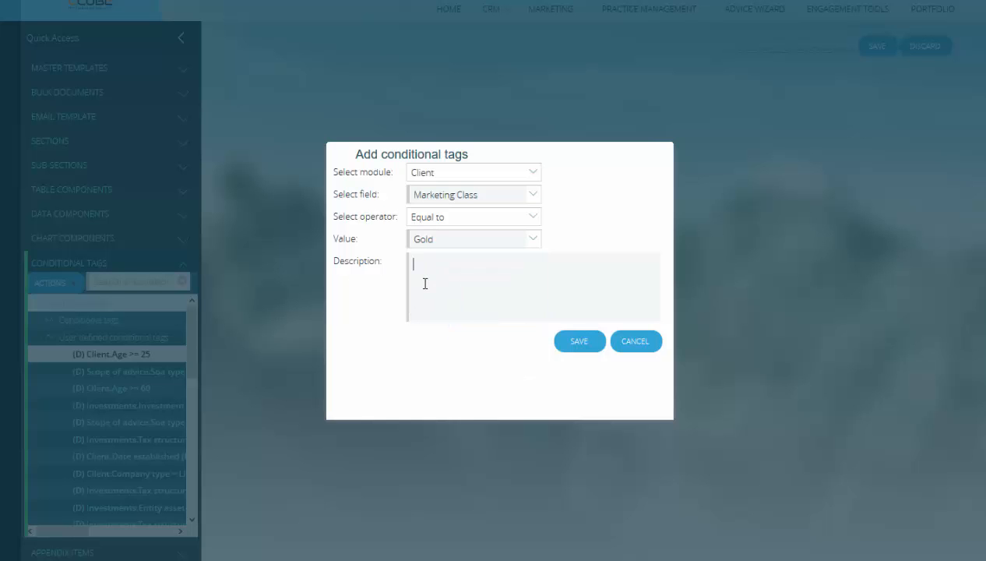
pyautogui.click(423, 281)
pyautogui.write('Only for clients that are gold class')
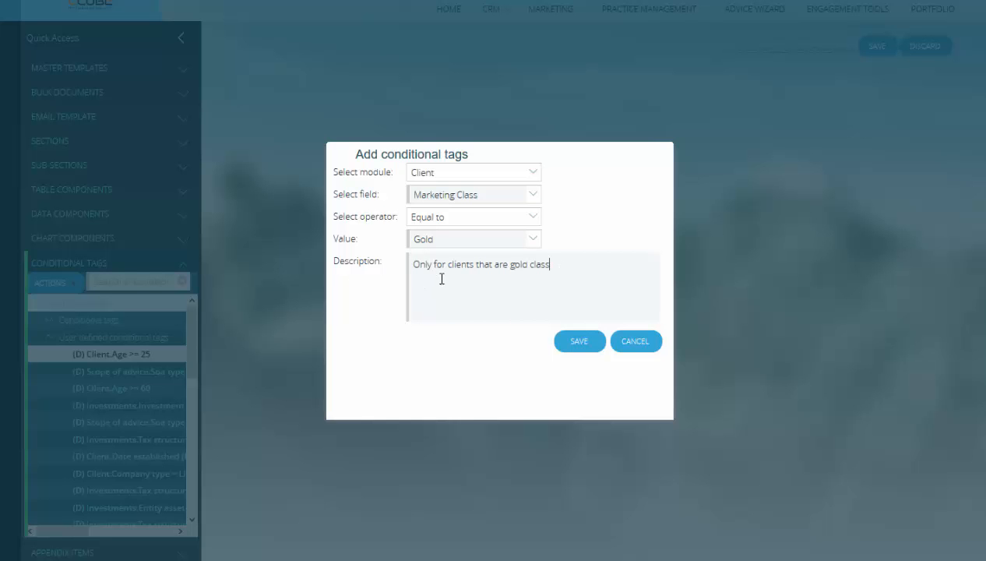
pyautogui.click(582, 344)
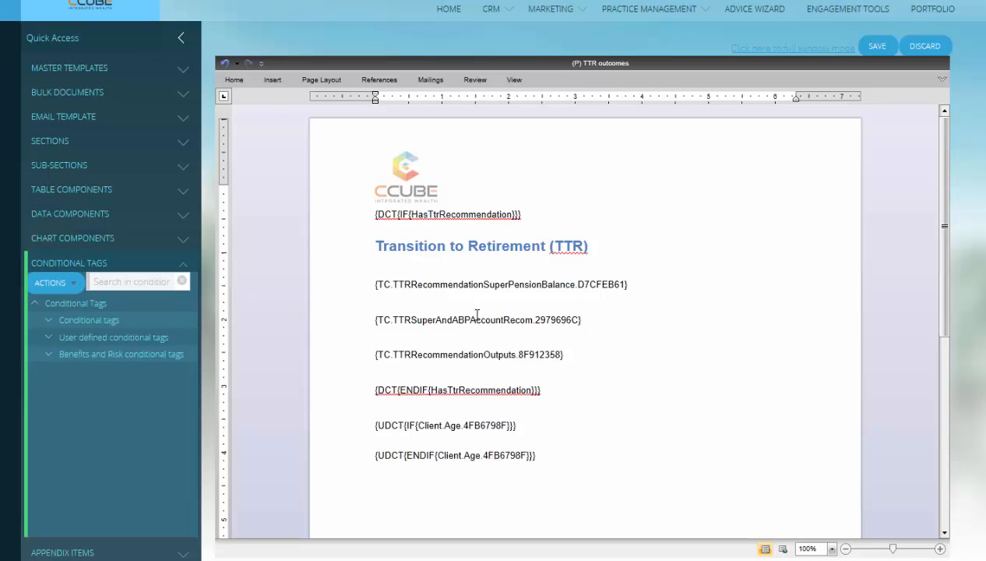
pyautogui.click(47, 338)
pyautogui.moveTo(191, 330); pyautogui.dragTo(194, 505)
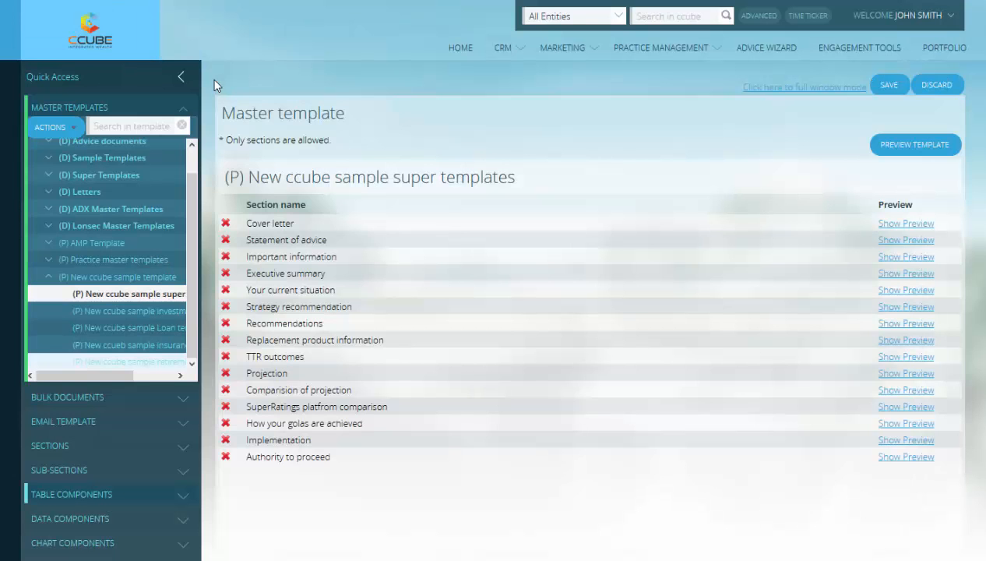
pyautogui.scroll(-2, 211, 473)
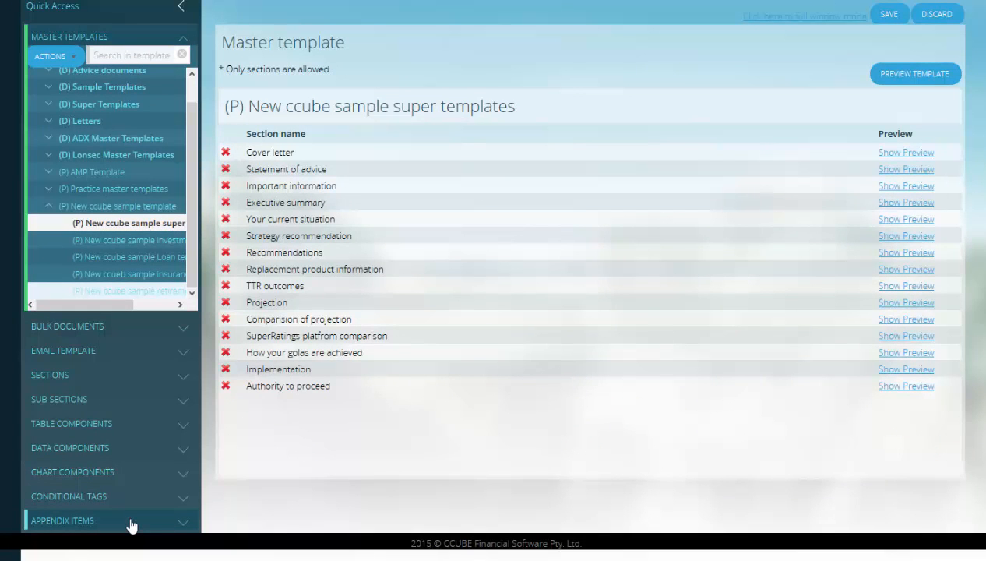
pyautogui.scroll(2, 210, 61)
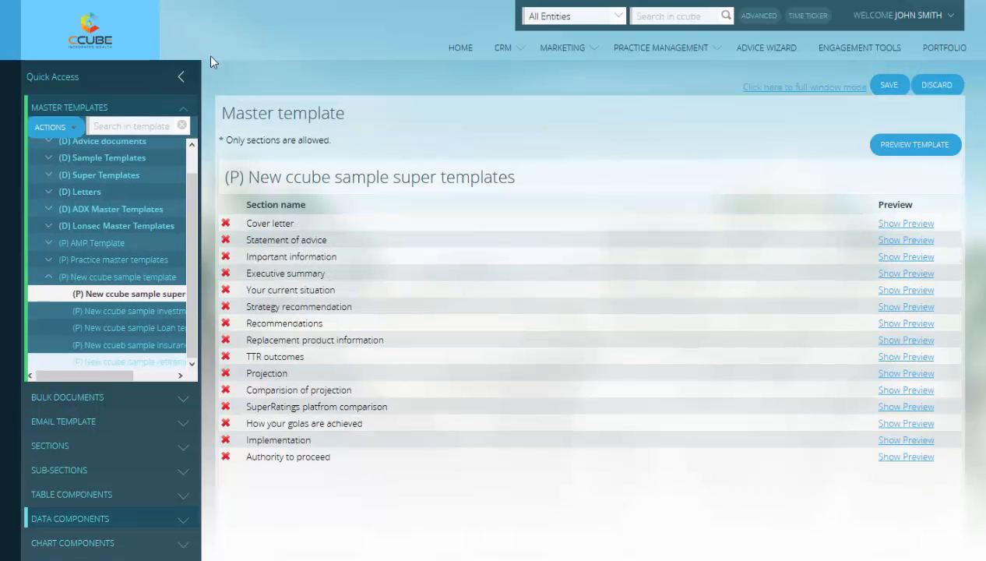